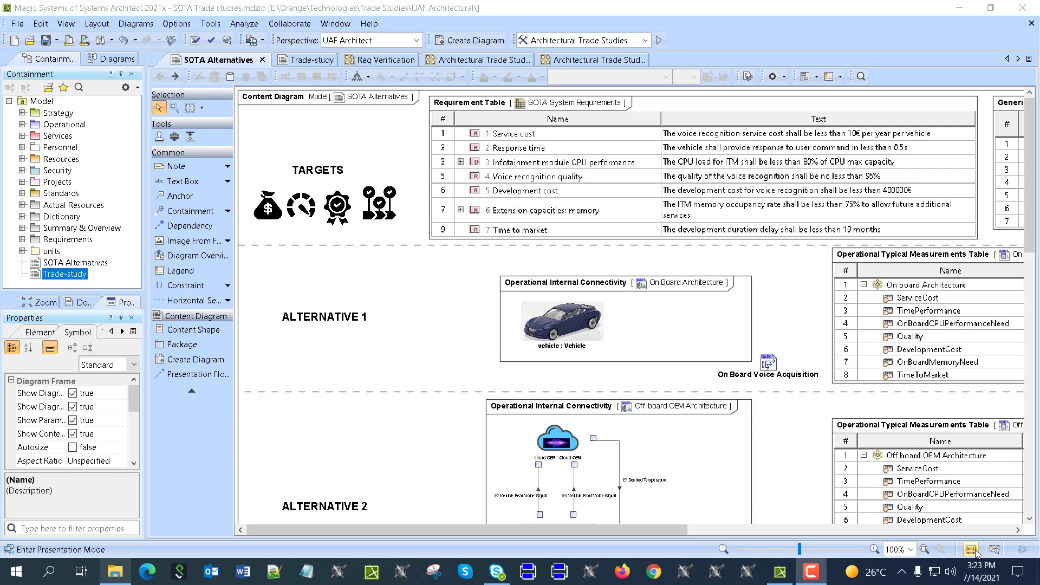
# Show the SOTA Alternatives diagram full screen and open the On Board and Off board OEM Architecture diagrams
pyautogui.click(970, 549)
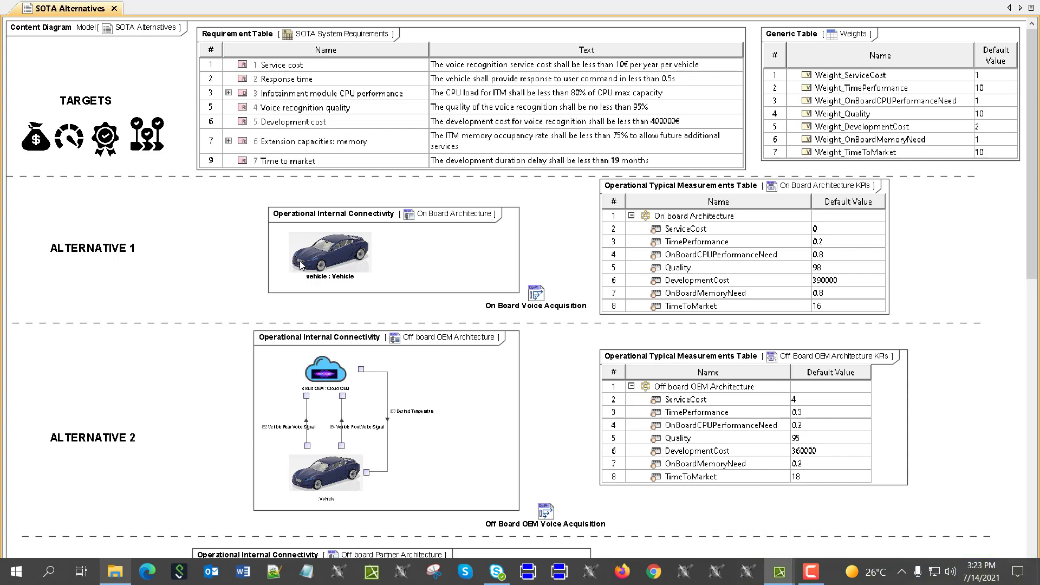
pyautogui.scroll(-1, 301, 265)
pyautogui.scroll(1, 199, 225)
pyautogui.doubleClick(355, 260)
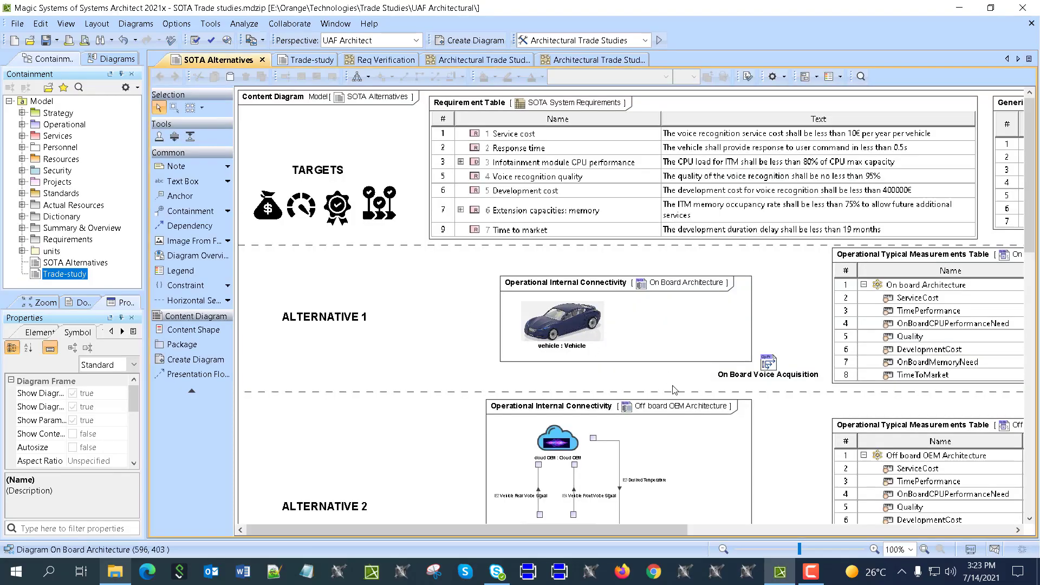
pyautogui.scroll(-2, 625, 371)
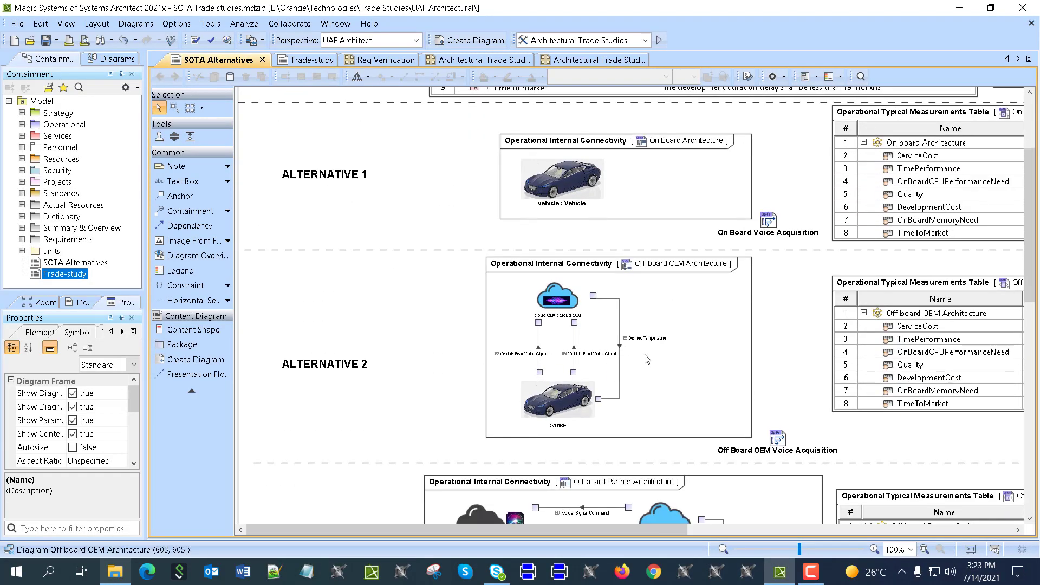
pyautogui.doubleClick(644, 361)
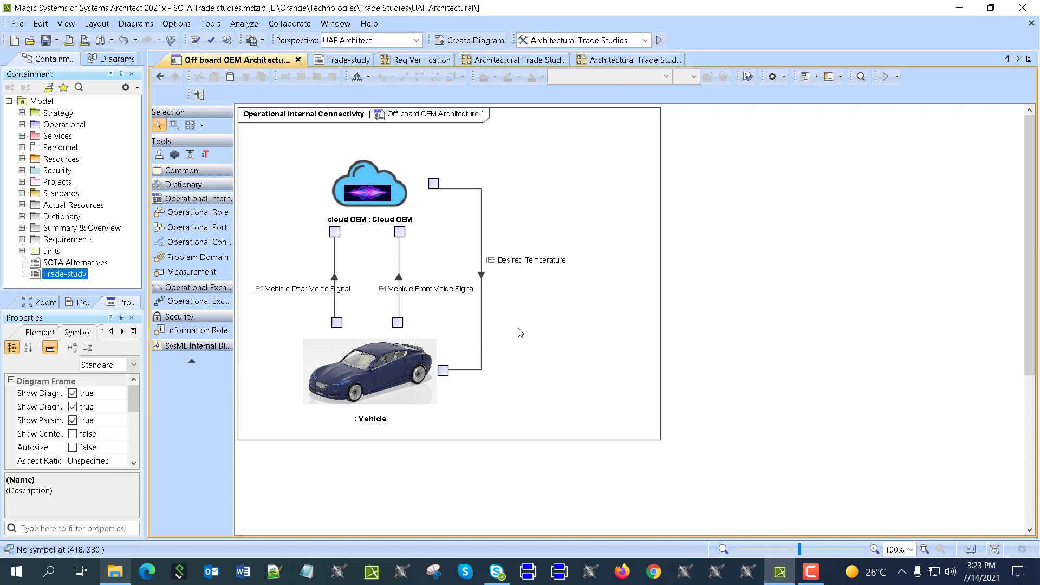
# Back on the SOTA Alternatives overview, open the Alternative 3 Off board Partner Architecture diagram
pyautogui.click(159, 76)
pyautogui.scroll(-3, 485, 308)
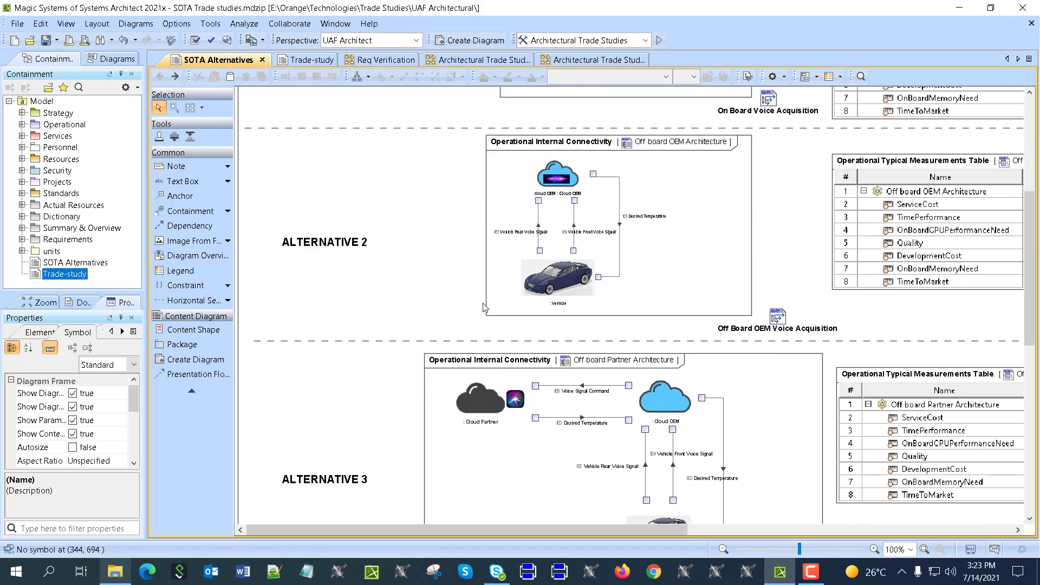
pyautogui.scroll(-3, 485, 308)
pyautogui.click(521, 375)
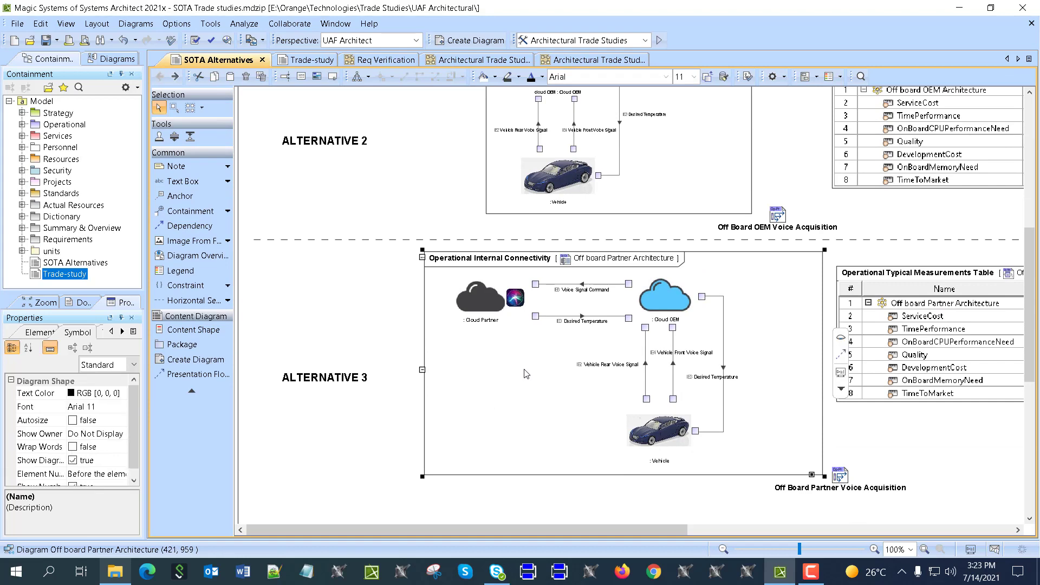
pyautogui.doubleClick(525, 374)
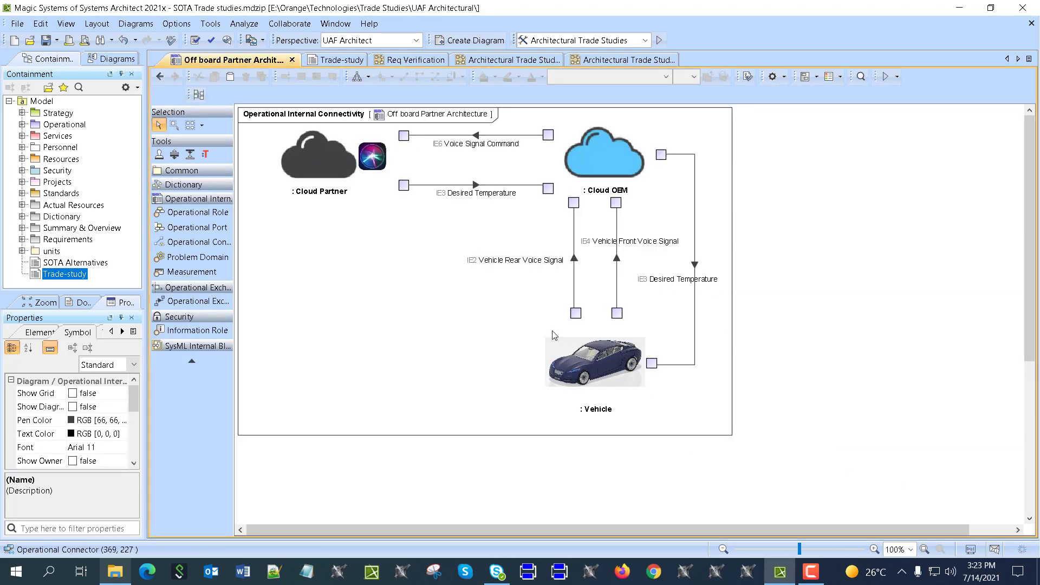
# Open the Off Board Partner Architecture KPIs table from the SOTA Alternatives overview
pyautogui.click(160, 78)
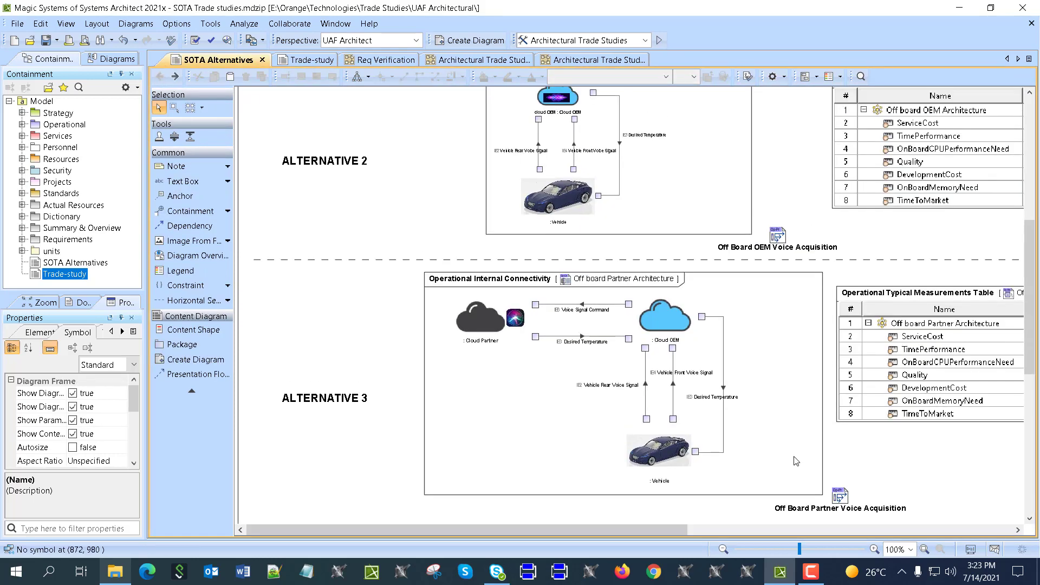
pyautogui.hscroll(5, 785, 405)
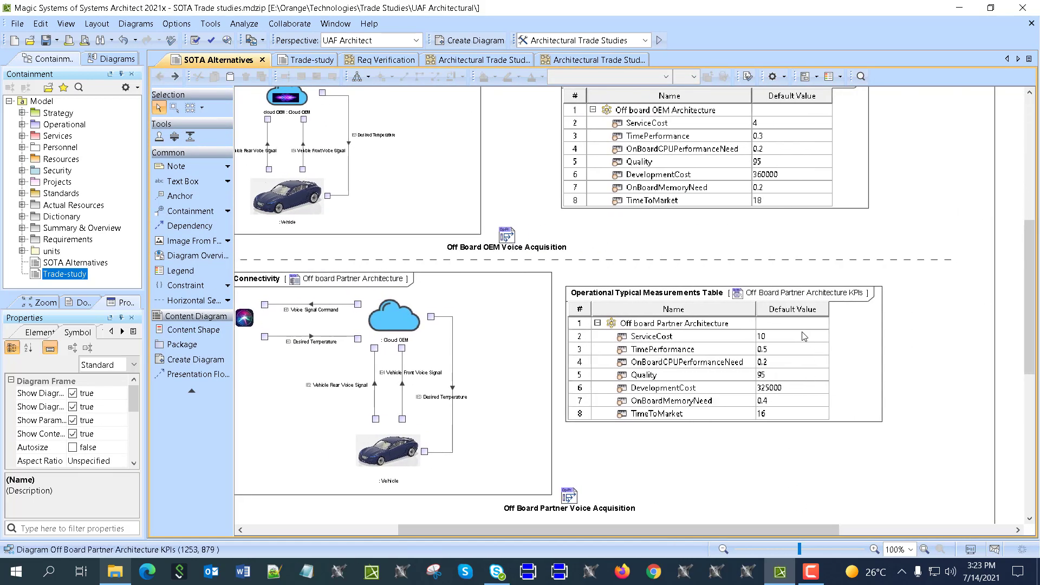
pyautogui.click(701, 374)
pyautogui.doubleClick(702, 374)
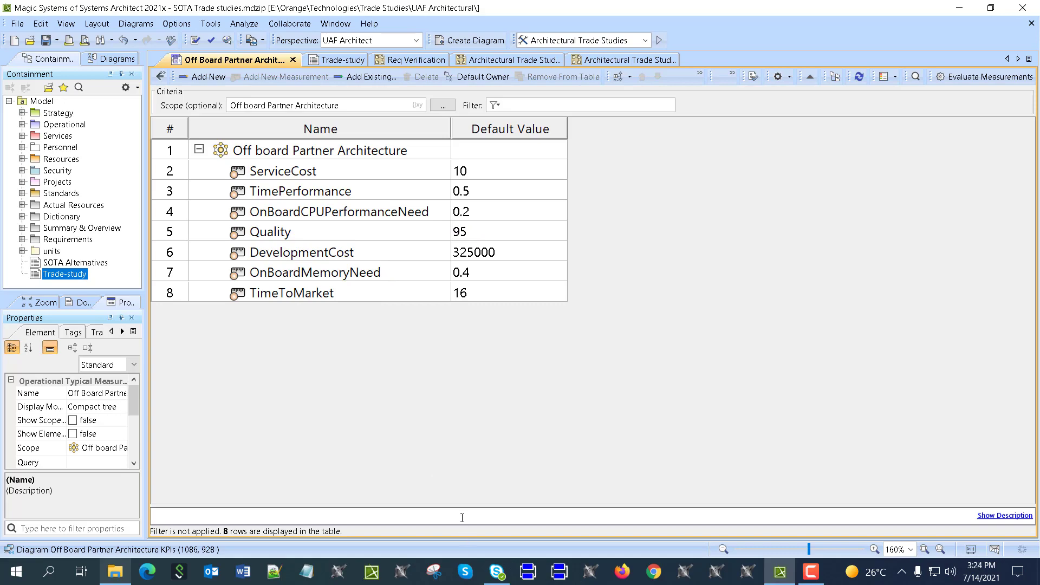
# Open the SOTA System Requirements table from the SOTA Alternatives overview
pyautogui.click(159, 76)
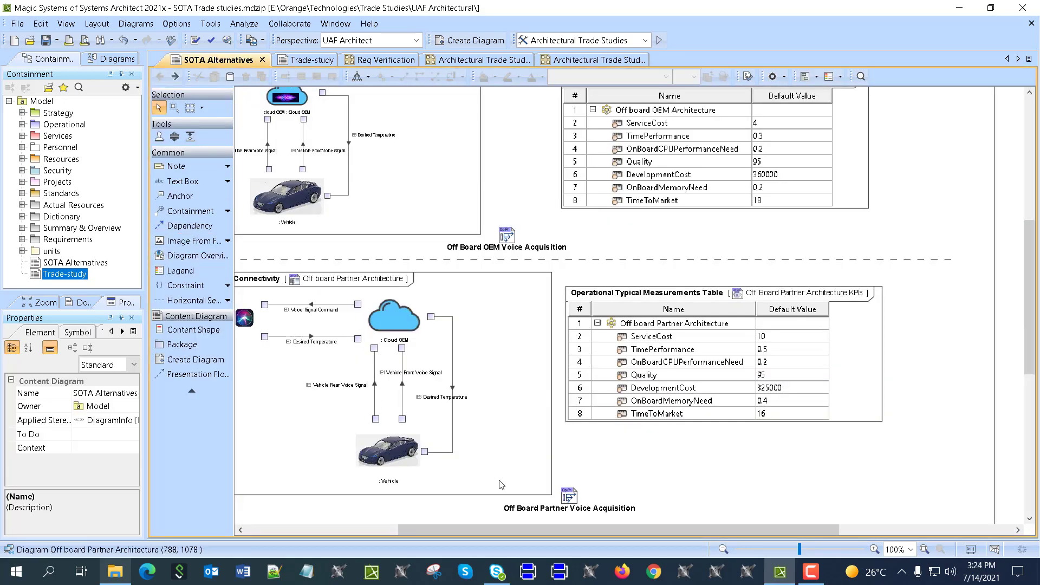
pyautogui.moveTo(521, 533); pyautogui.dragTo(369, 533)
pyautogui.scroll(10, 786, 158)
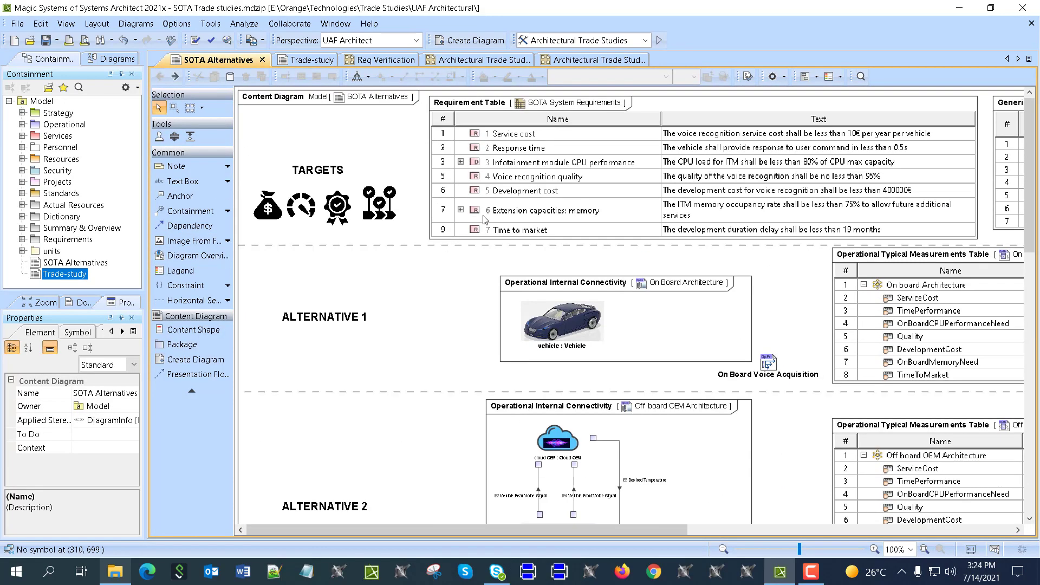
pyautogui.doubleClick(786, 158)
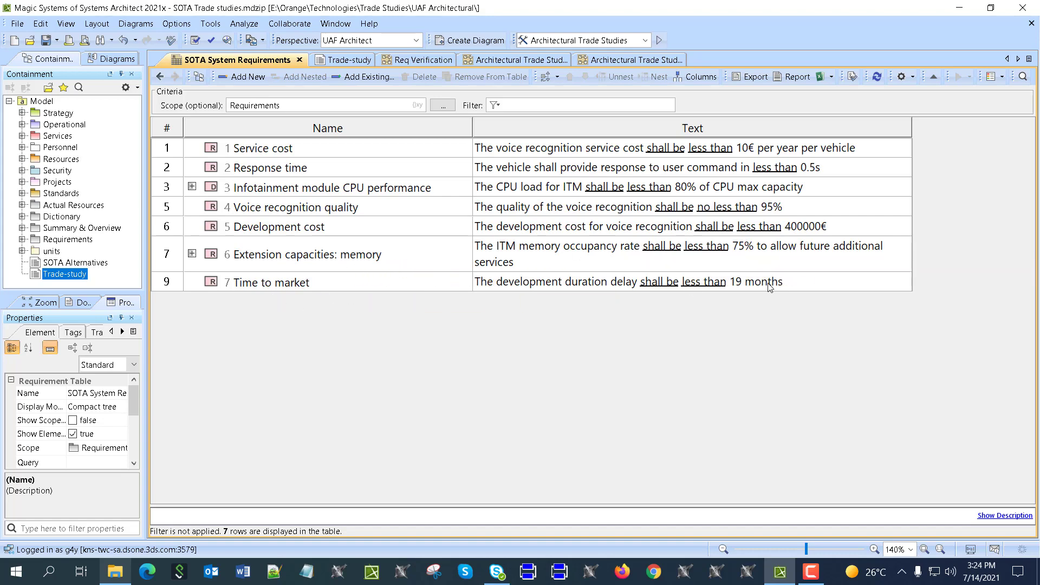
# Open the On Board Architecture KPIs table from the SOTA Alternatives overview
pyautogui.click(160, 76)
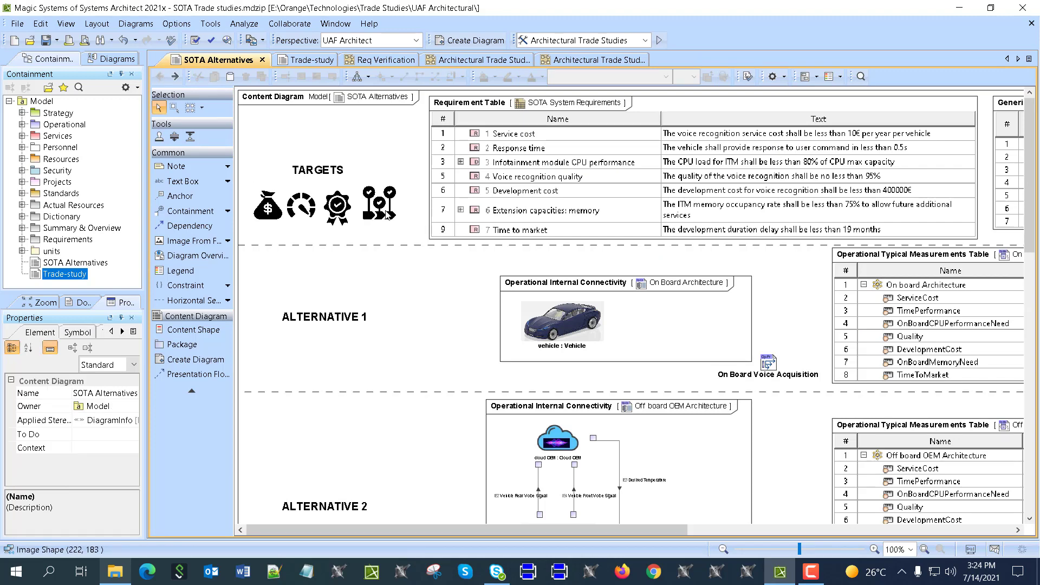
pyautogui.scroll(-3, 496, 449)
pyautogui.scroll(3, 501, 429)
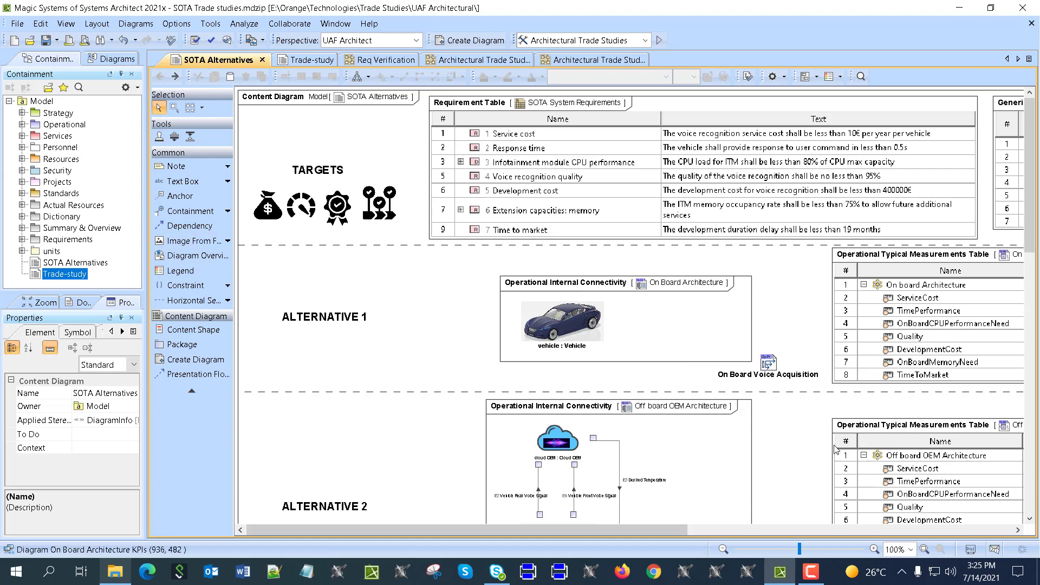
pyautogui.moveTo(685, 528); pyautogui.dragTo(753, 529)
pyautogui.scroll(-2, 942, 383)
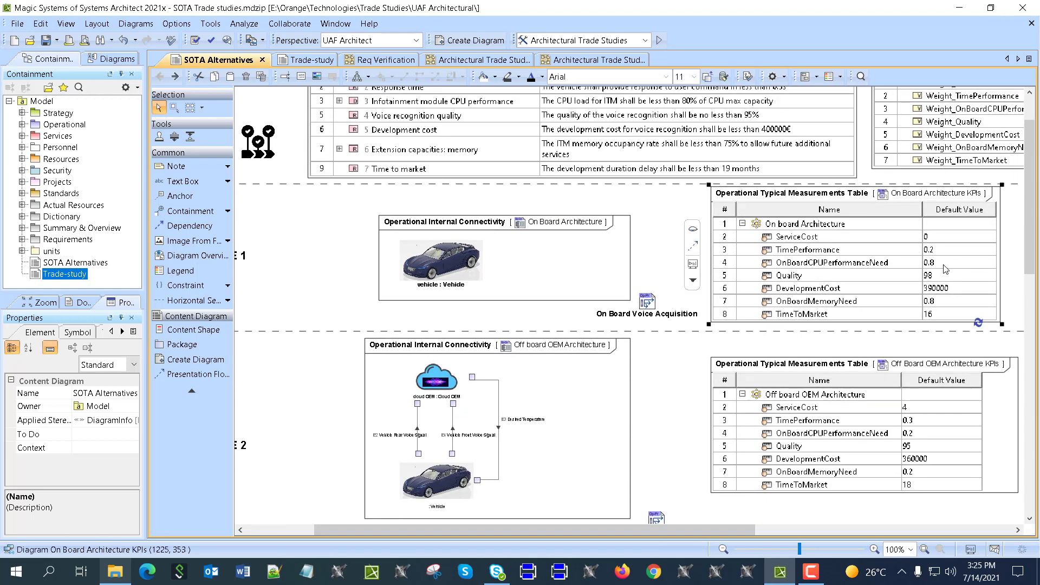
pyautogui.doubleClick(845, 216)
# Show the Architectural Trade Study parametric diagram with seven weights feeding the objective function
pyautogui.click(161, 76)
pyautogui.scroll(2, 377, 399)
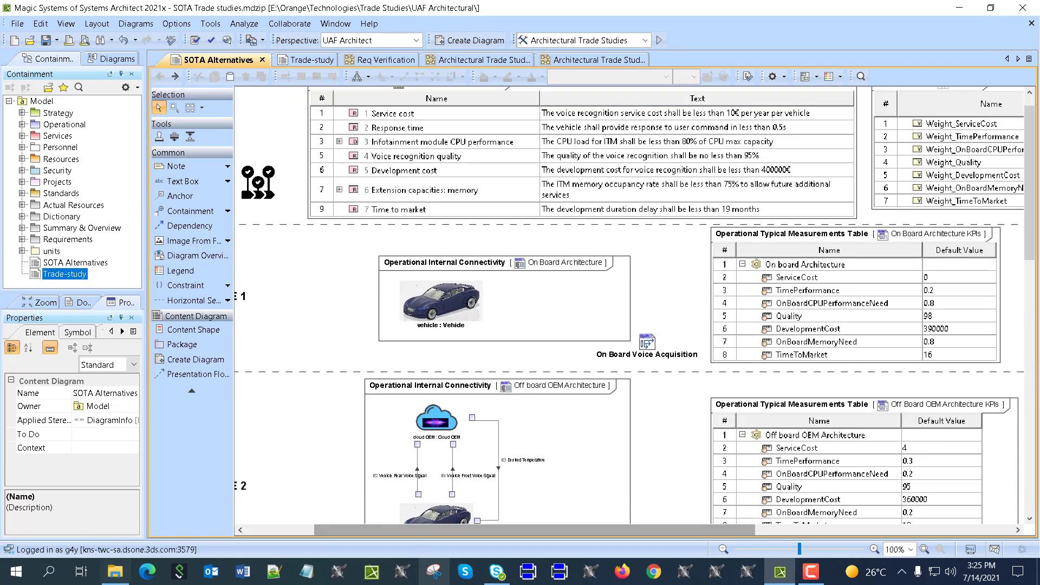
pyautogui.moveTo(379, 529); pyautogui.dragTo(311, 529)
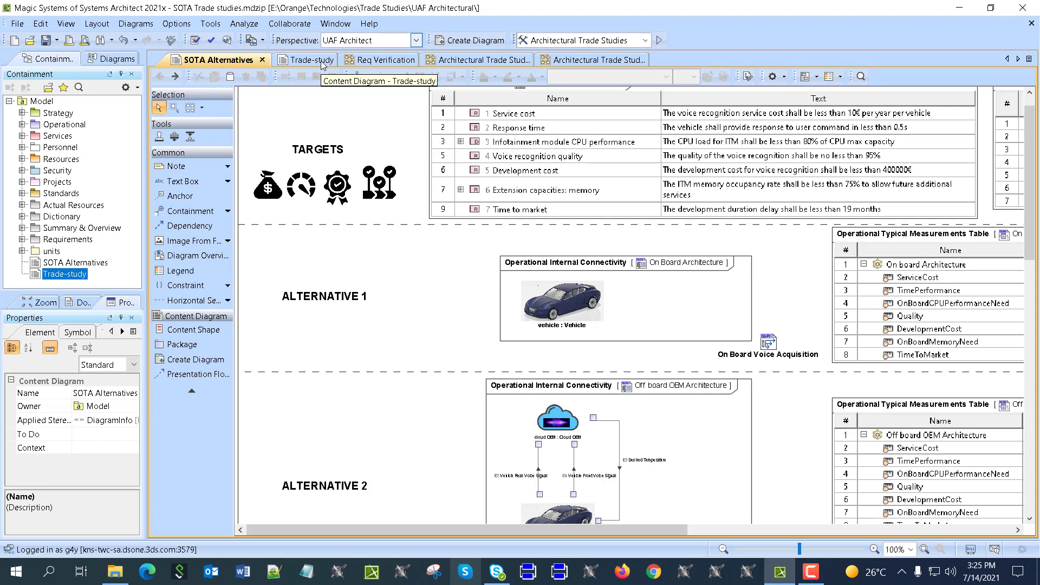
pyautogui.click(467, 61)
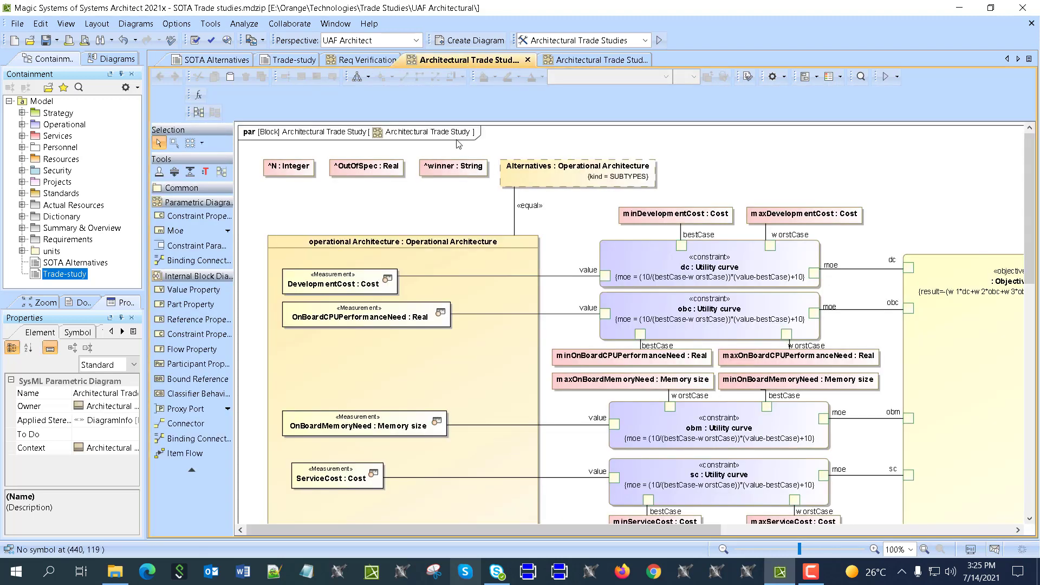
pyautogui.click(599, 61)
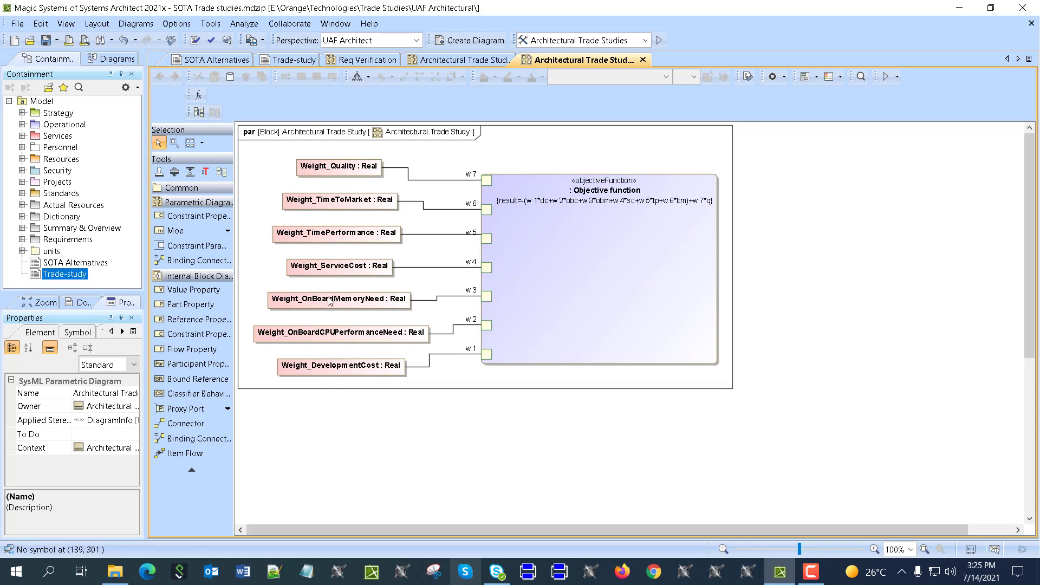
pyautogui.click(347, 61)
pyautogui.scroll(-5, 311, 341)
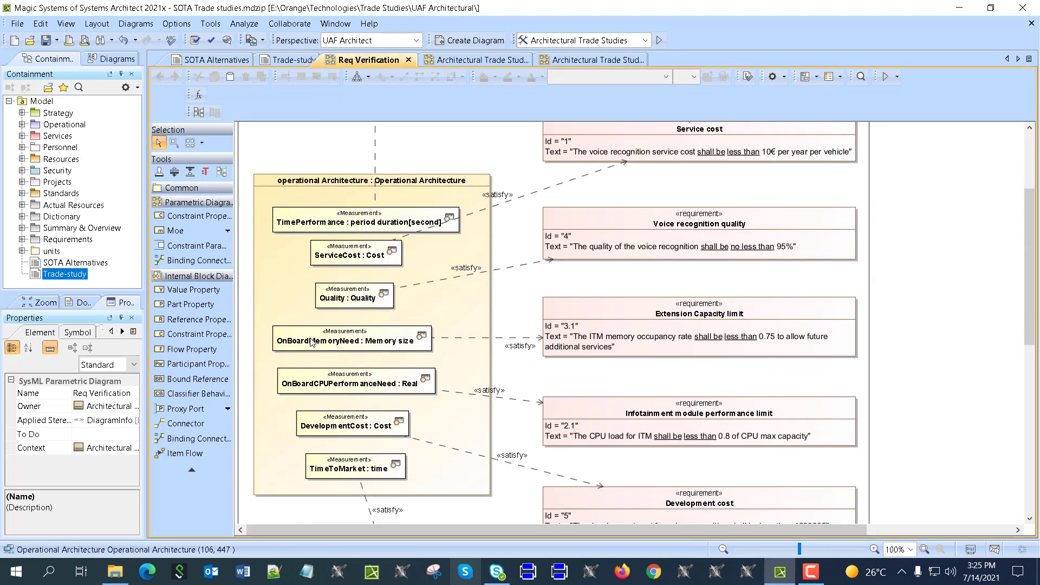
pyautogui.scroll(5, 311, 341)
pyautogui.scroll(-2, 411, 382)
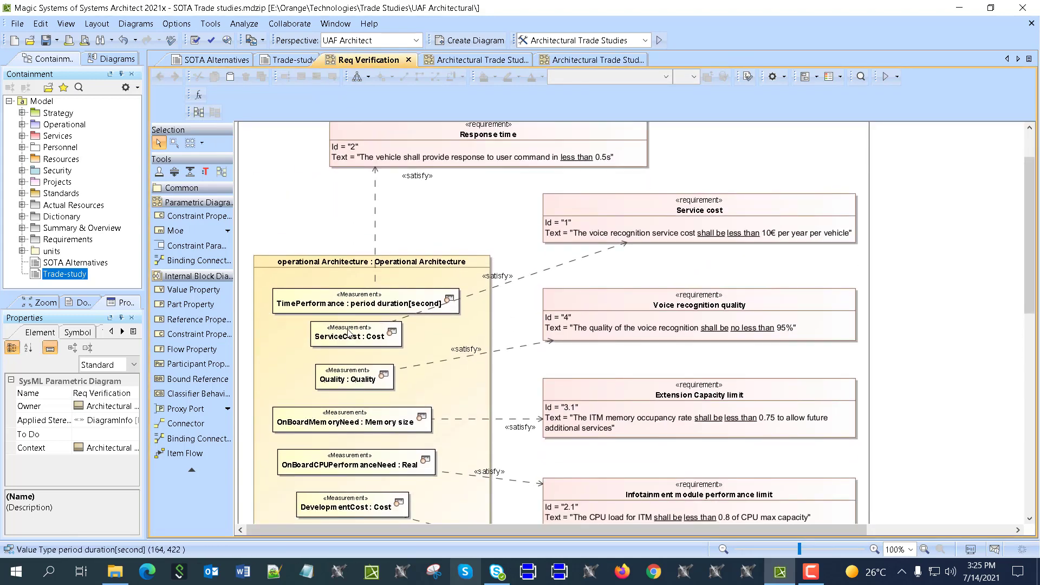
pyautogui.scroll(-3, 348, 333)
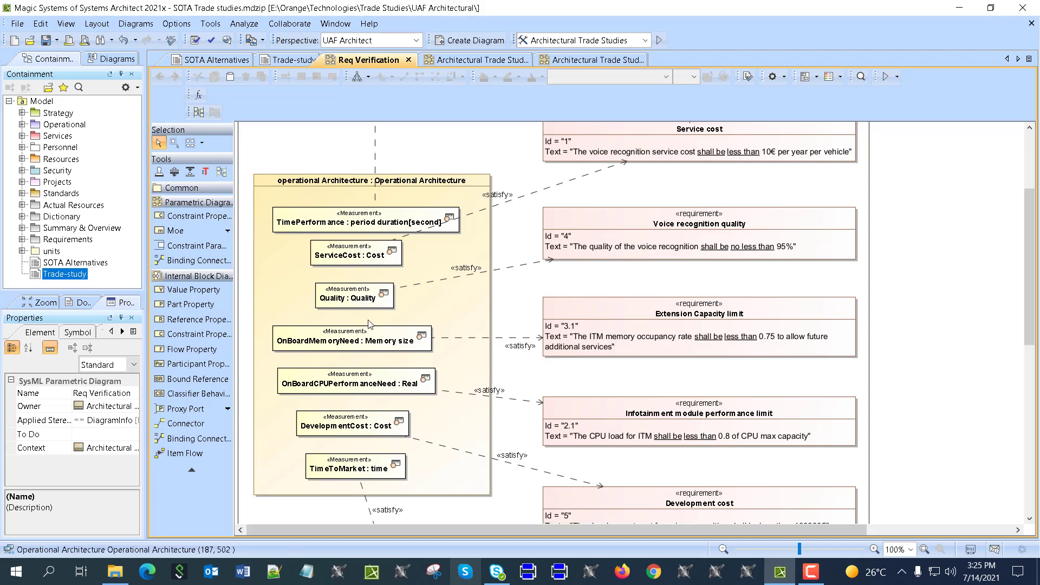
pyautogui.scroll(5, 599, 372)
pyautogui.click(567, 221)
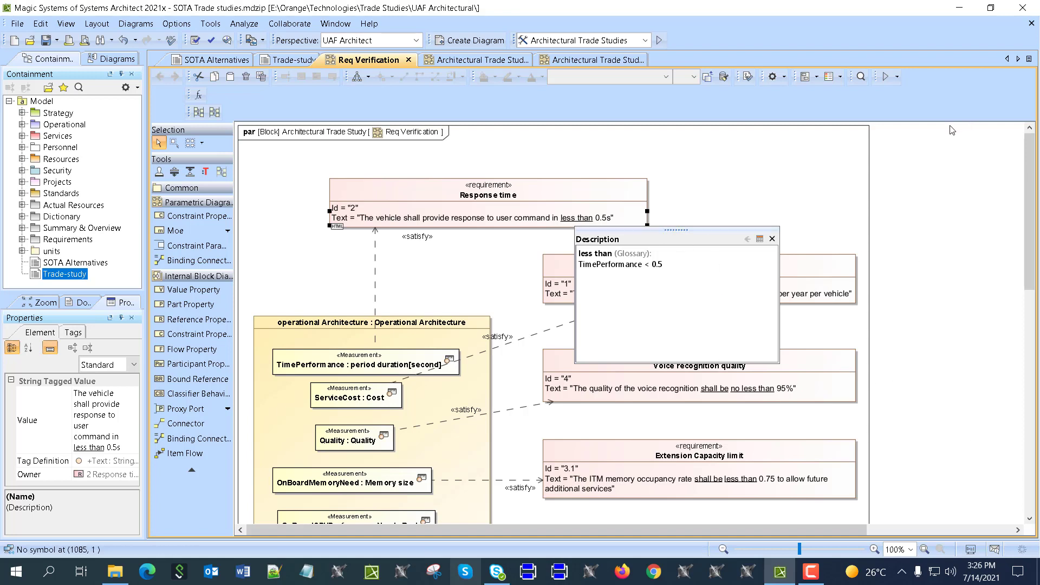
pyautogui.click(767, 182)
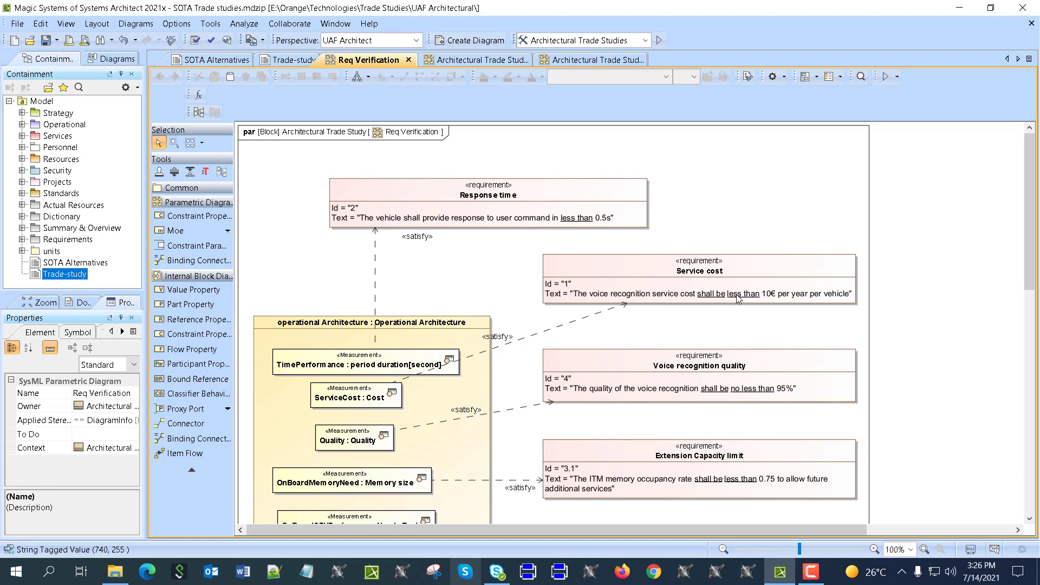
pyautogui.scroll(-5, 698, 397)
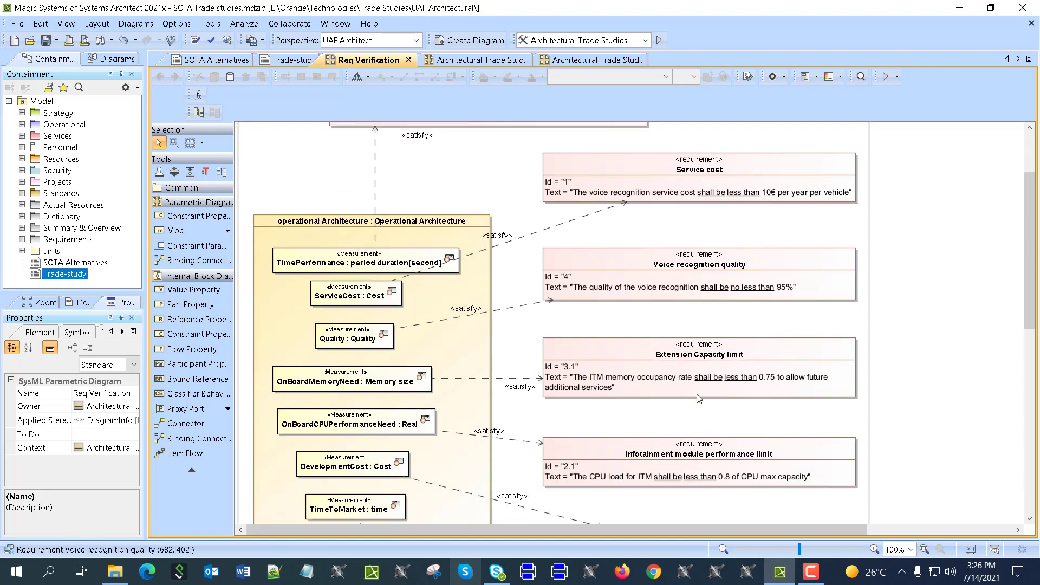
pyautogui.scroll(5, 698, 397)
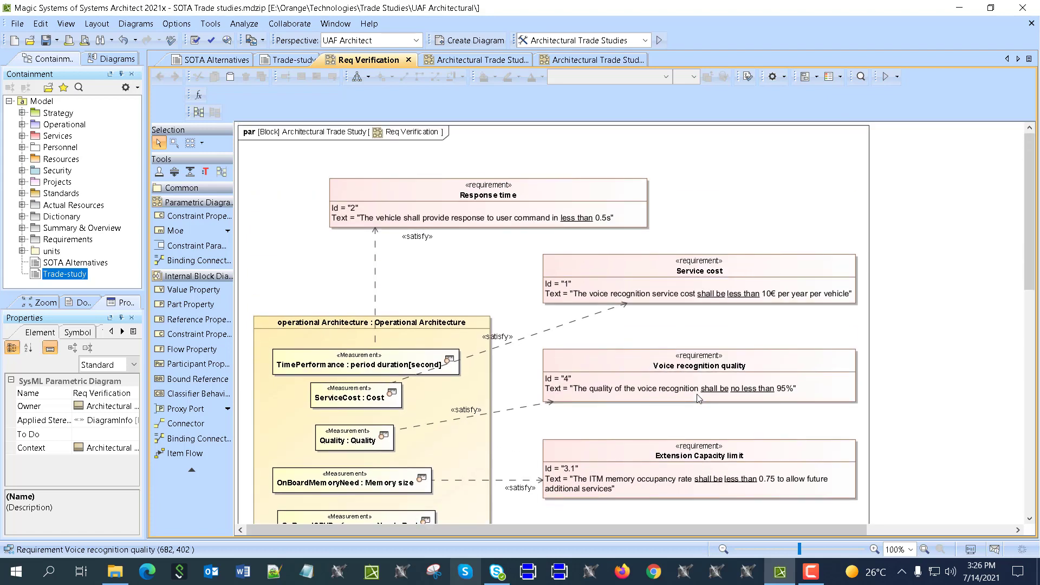
pyautogui.click(446, 61)
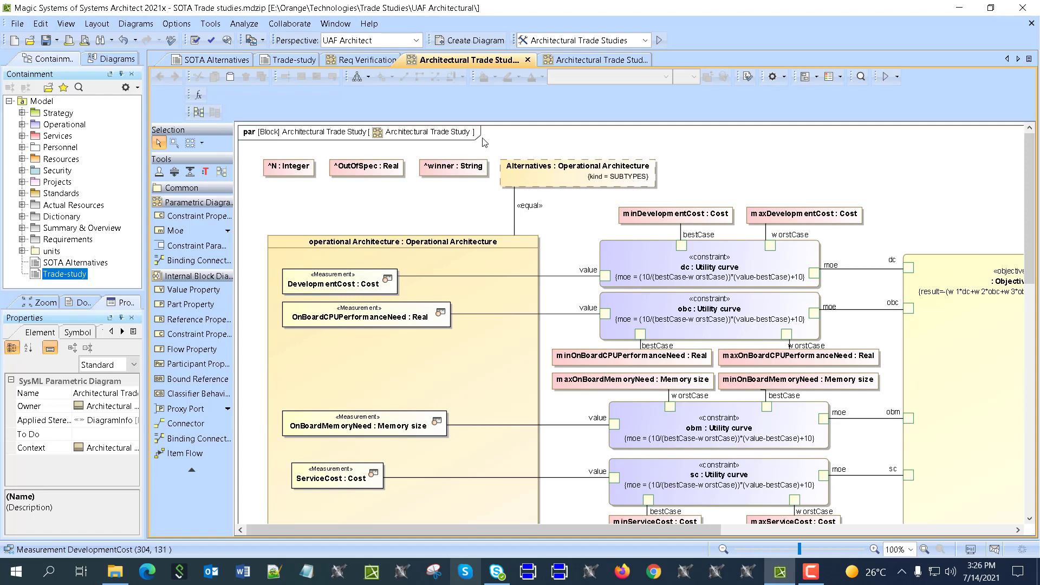
# Show the Architectural Trade Study objective-function diagram with its seven weights
pyautogui.click(578, 61)
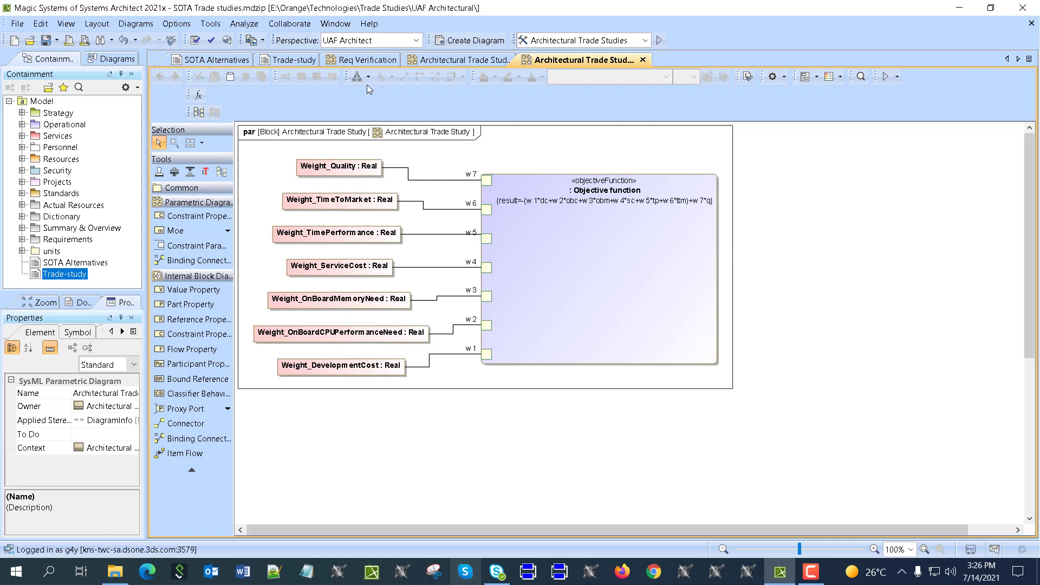
pyautogui.click(291, 64)
# Open the trade study Instance Table: OutOfSpec 0.6667, score -98.1648, winner Off board OEM Architecture
pyautogui.scroll(-3, 402, 272)
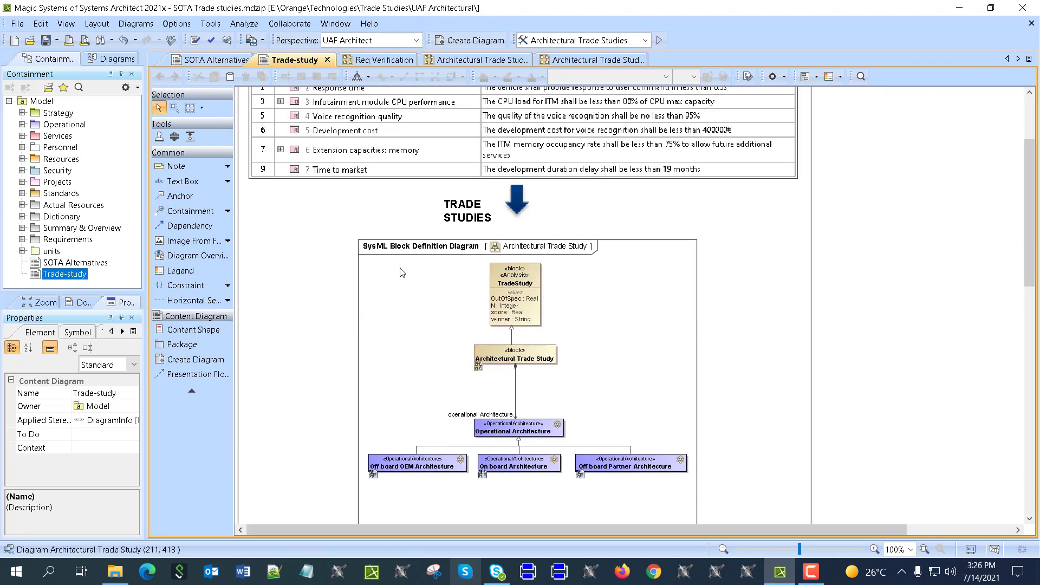
pyautogui.doubleClick(566, 295)
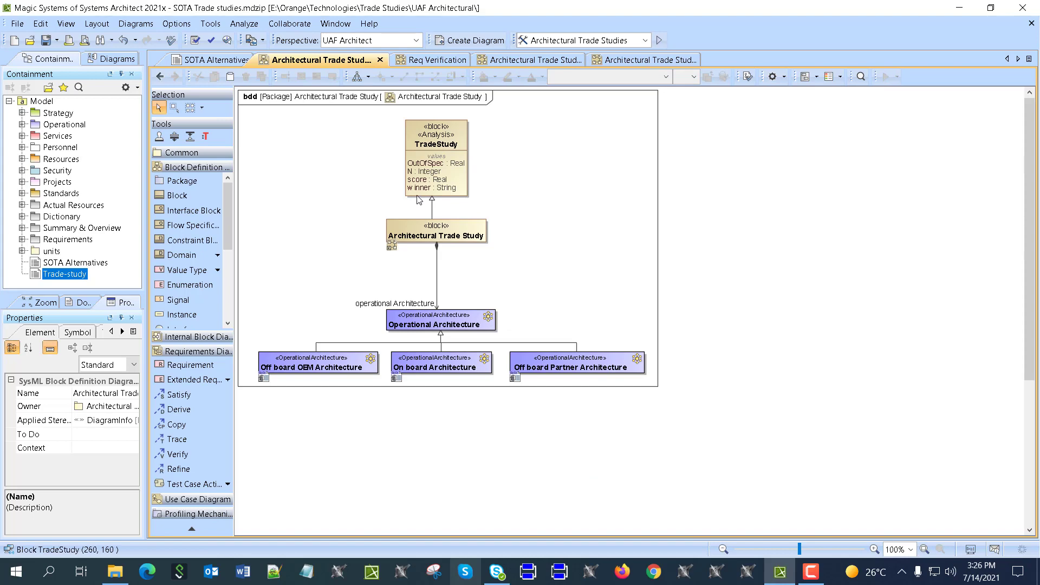
pyautogui.scroll(-1, 425, 200)
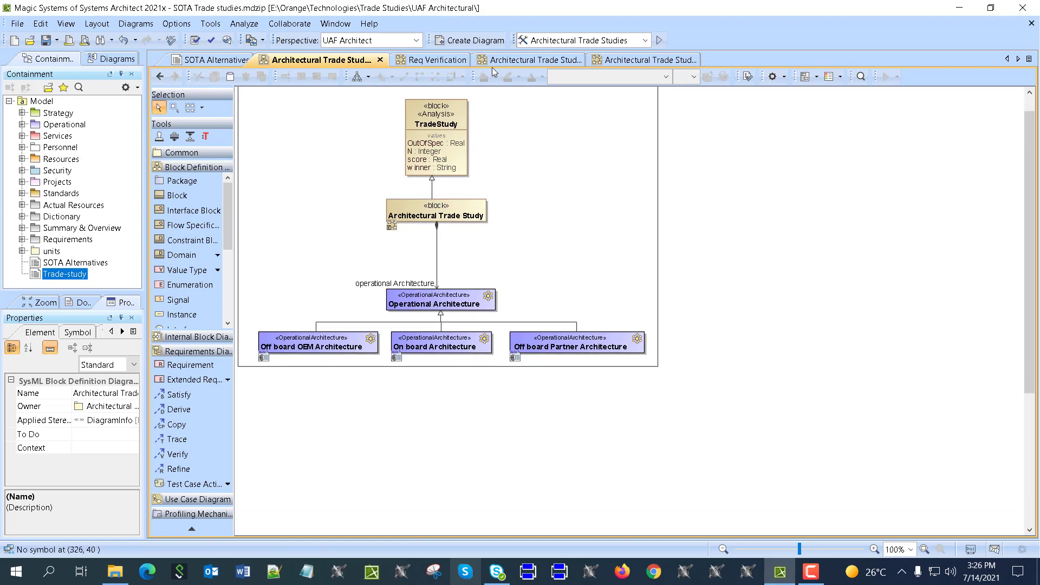
pyautogui.hotkey('alt', 'Left')
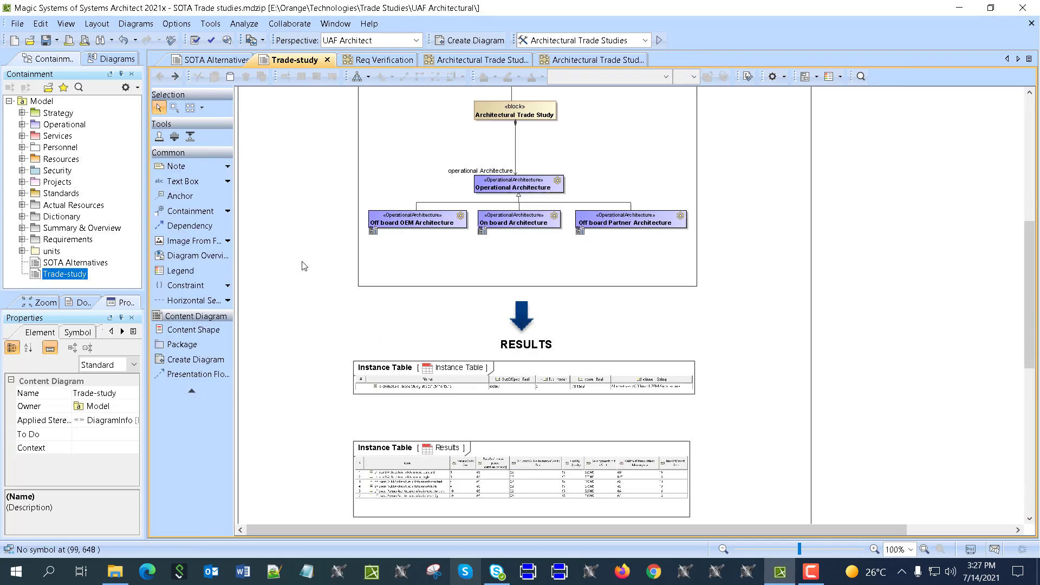
pyautogui.doubleClick(523, 374)
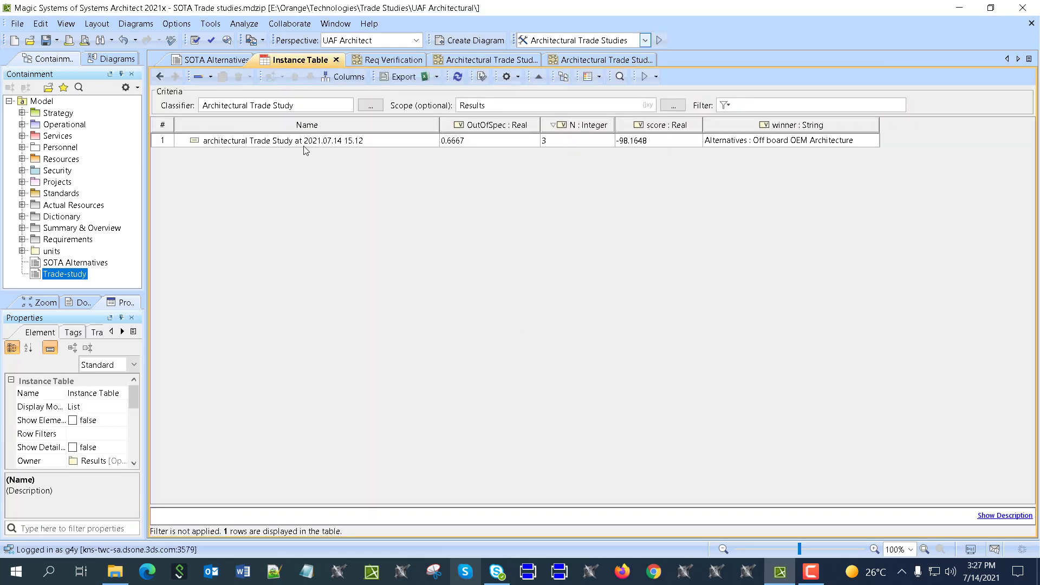
# Re-run the trade study, then start editing the Response time requirement in Req Verification
pyautogui.click(661, 43)
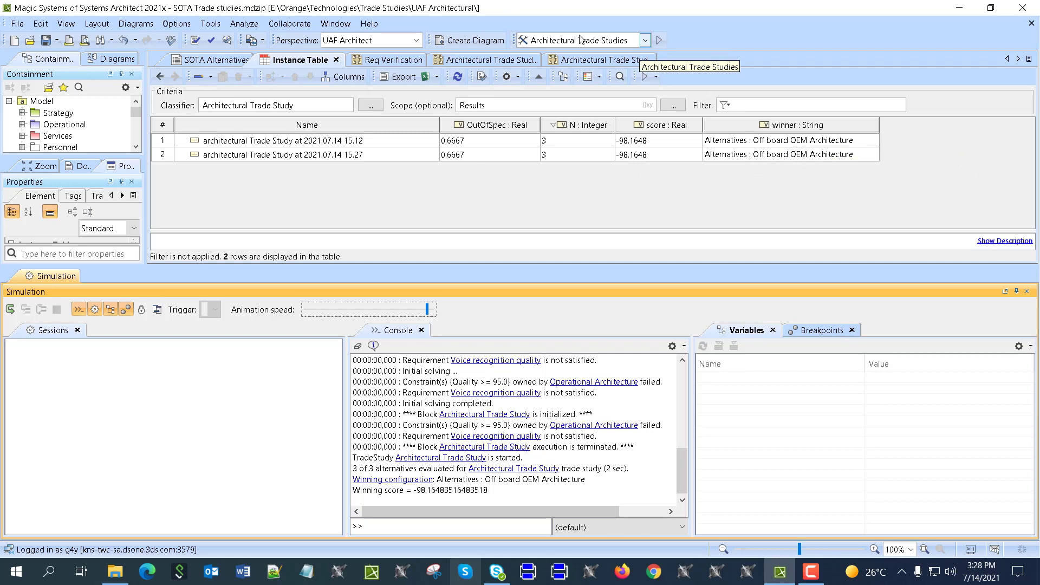
pyautogui.click(405, 64)
pyautogui.scroll(-1, 542, 163)
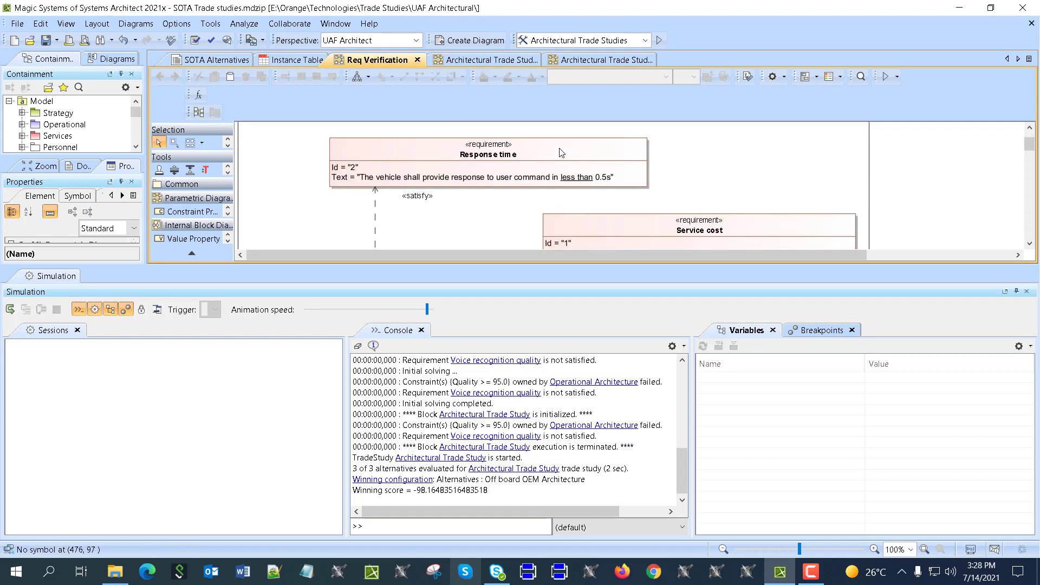
pyautogui.doubleClick(592, 179)
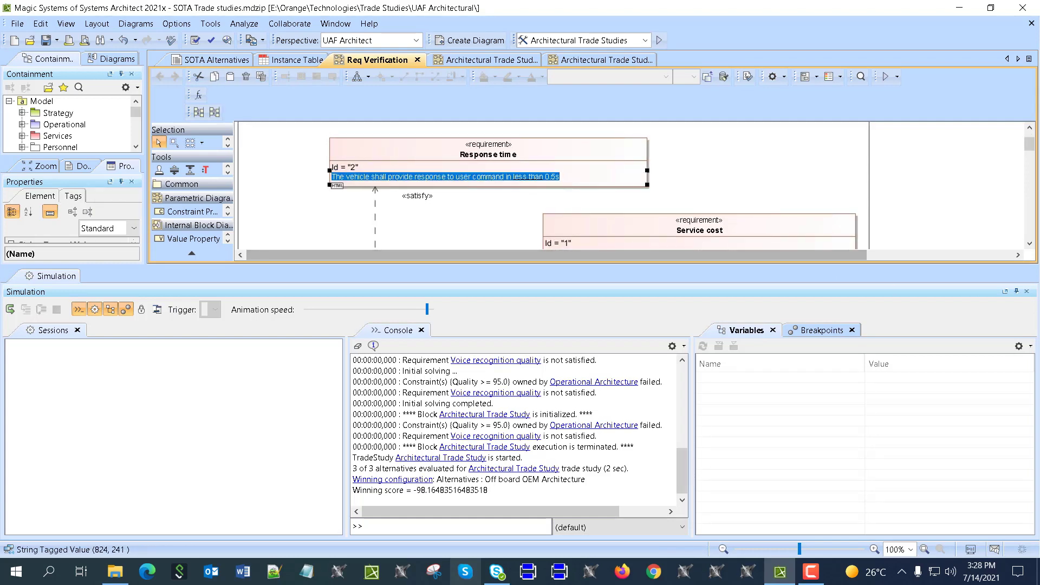
# Open the six-alternative Results table flagging out-of-spec values like 0.8 CPU and 0.5s response
pyautogui.click(1027, 292)
pyautogui.scroll(-1, 564, 246)
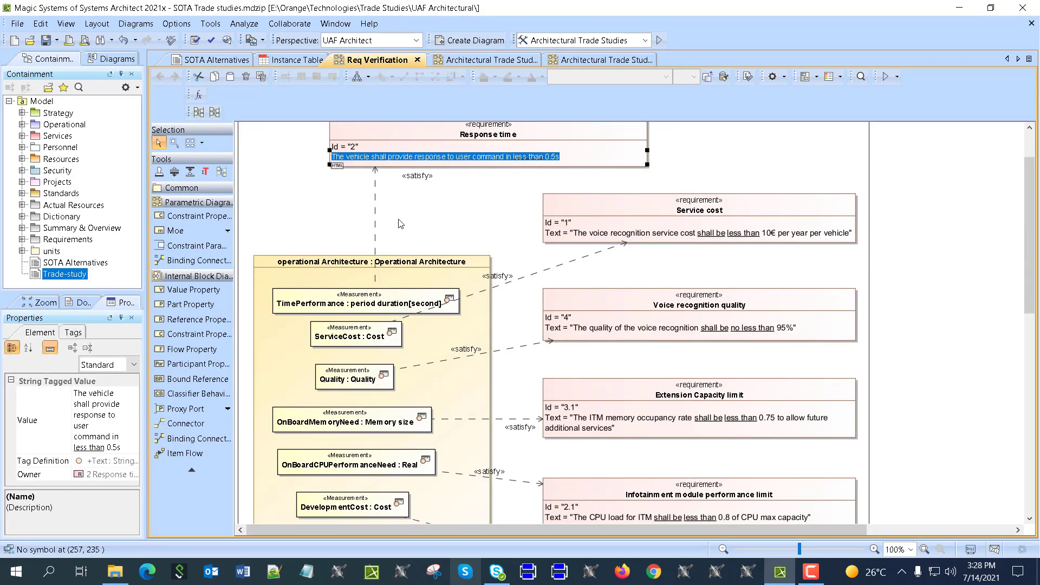
pyautogui.click(237, 63)
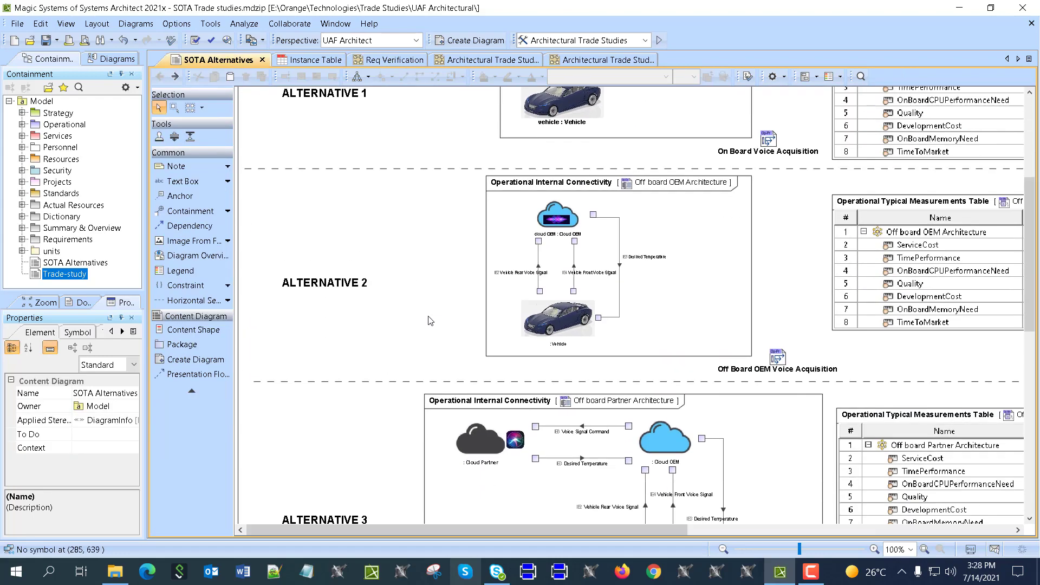
pyautogui.click(287, 61)
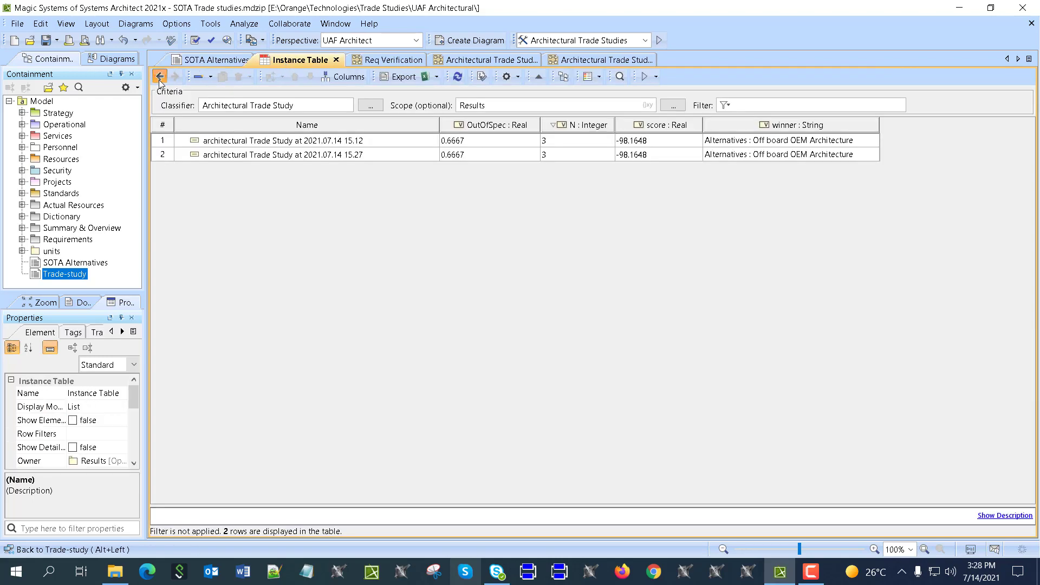
pyautogui.click(159, 77)
pyautogui.doubleClick(479, 376)
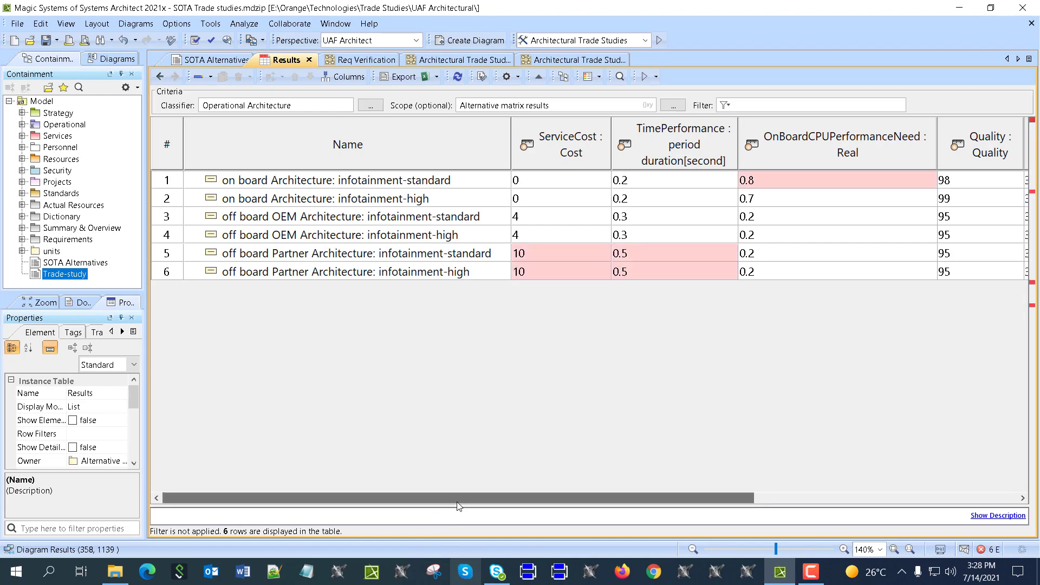
pyautogui.moveTo(428, 497); pyautogui.dragTo(456, 497)
pyautogui.moveTo(381, 497); pyautogui.dragTo(614, 515)
pyautogui.moveTo(723, 508); pyautogui.dragTo(368, 455)
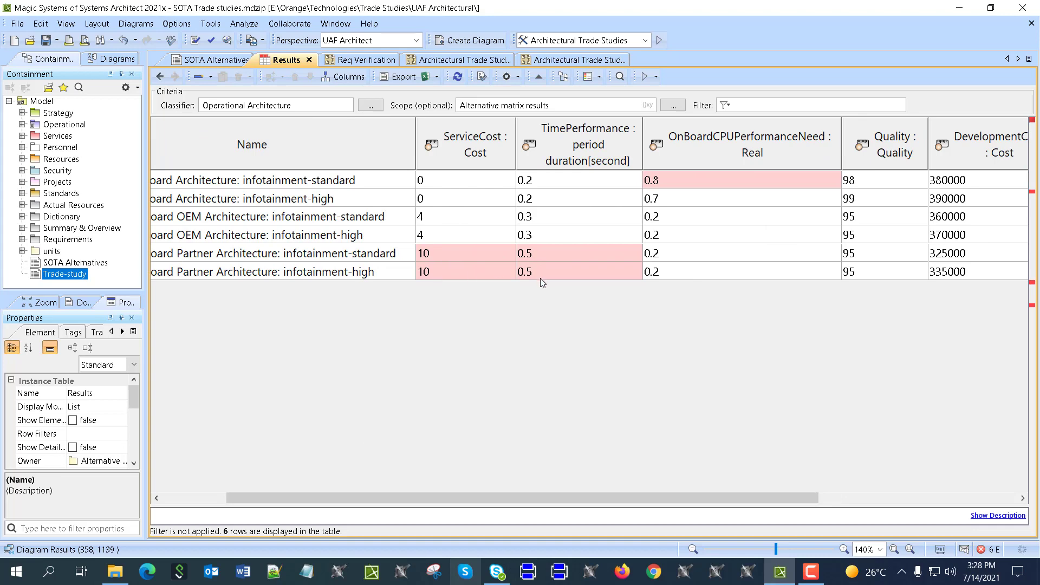
pyautogui.click(384, 61)
# Change the Service cost requirement limit from 10€ to 15€
pyautogui.click(596, 218)
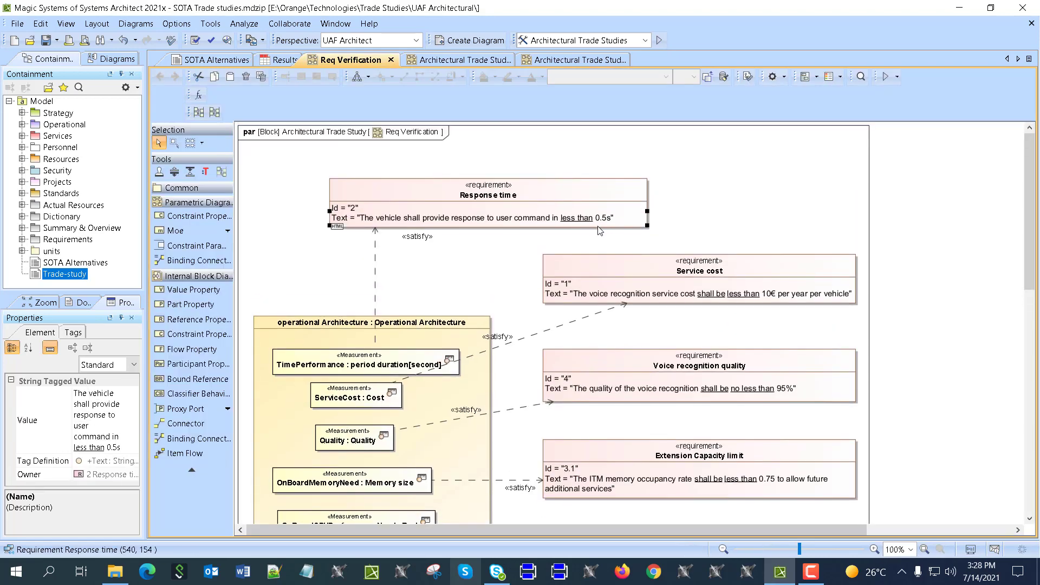
pyautogui.click(738, 292)
pyautogui.click(739, 292)
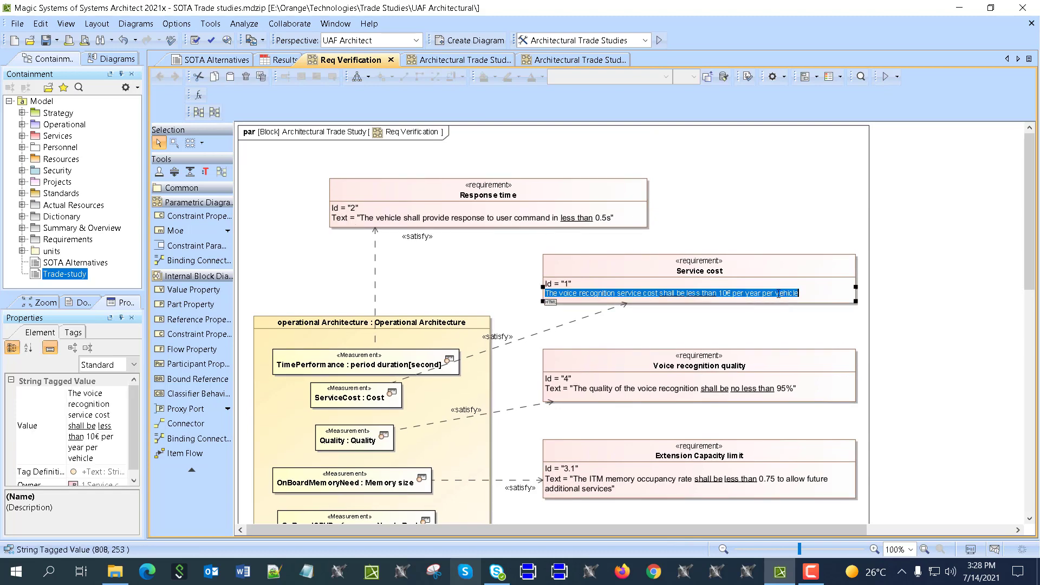
pyautogui.click(728, 292)
pyautogui.press('Delete')
pyautogui.write('5')
pyautogui.click(594, 219)
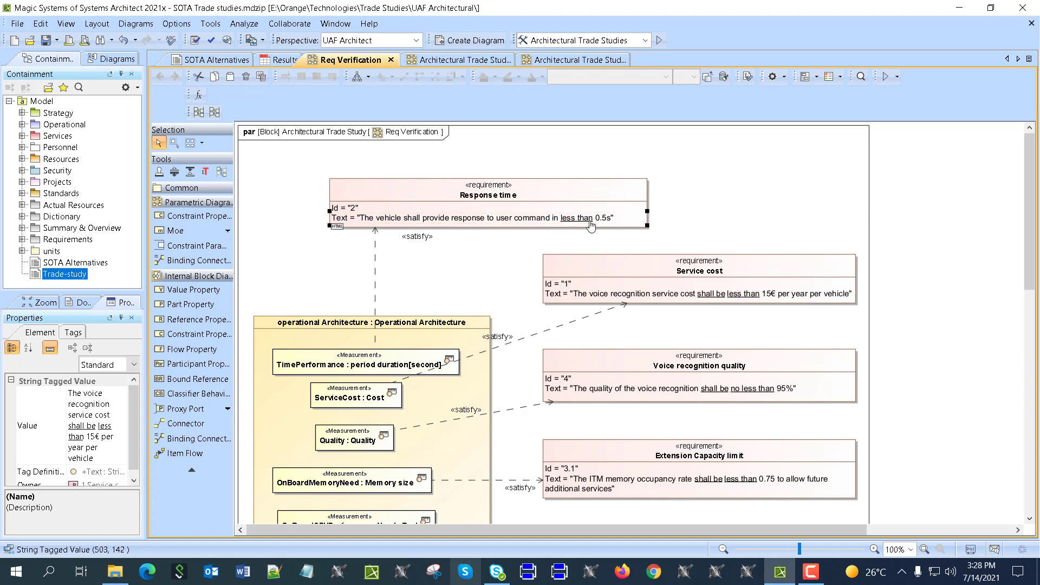
# Change the Response time limit from 0.5s to 0.9s and re-run the trade study
pyautogui.click(595, 220)
pyautogui.doubleClick(553, 217)
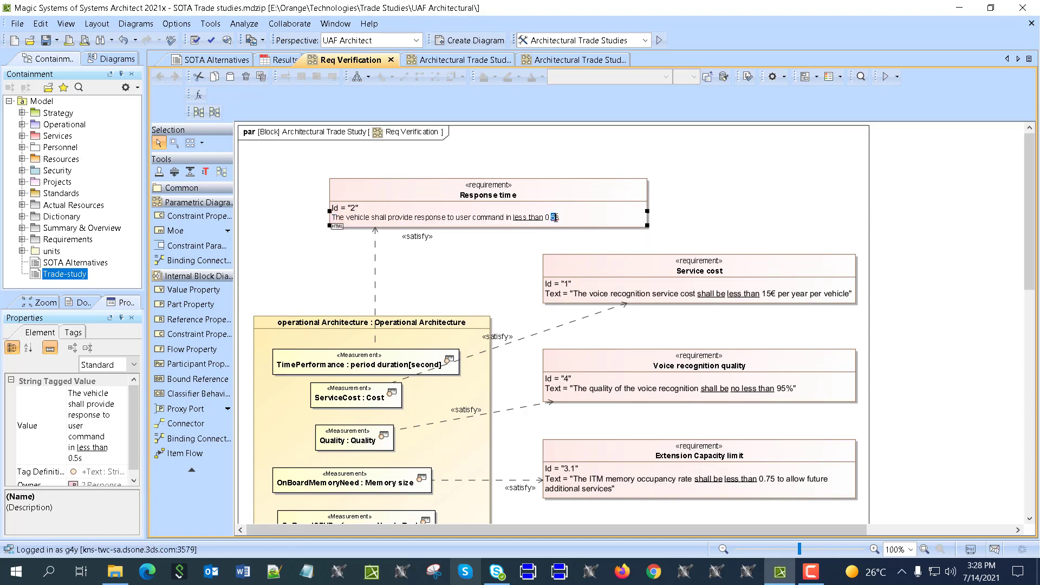
pyautogui.write('9')
pyautogui.click(785, 174)
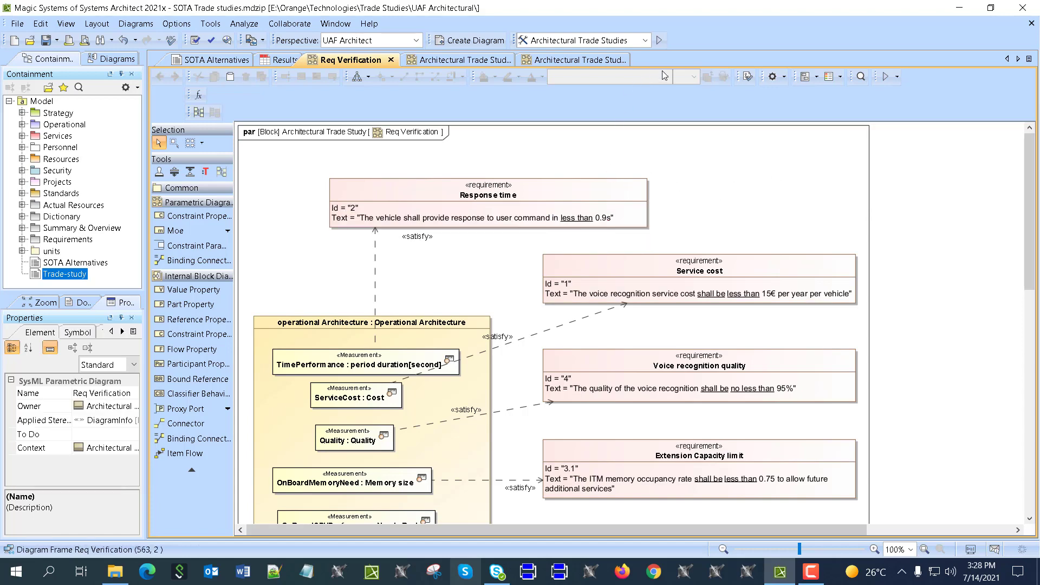
pyautogui.click(659, 40)
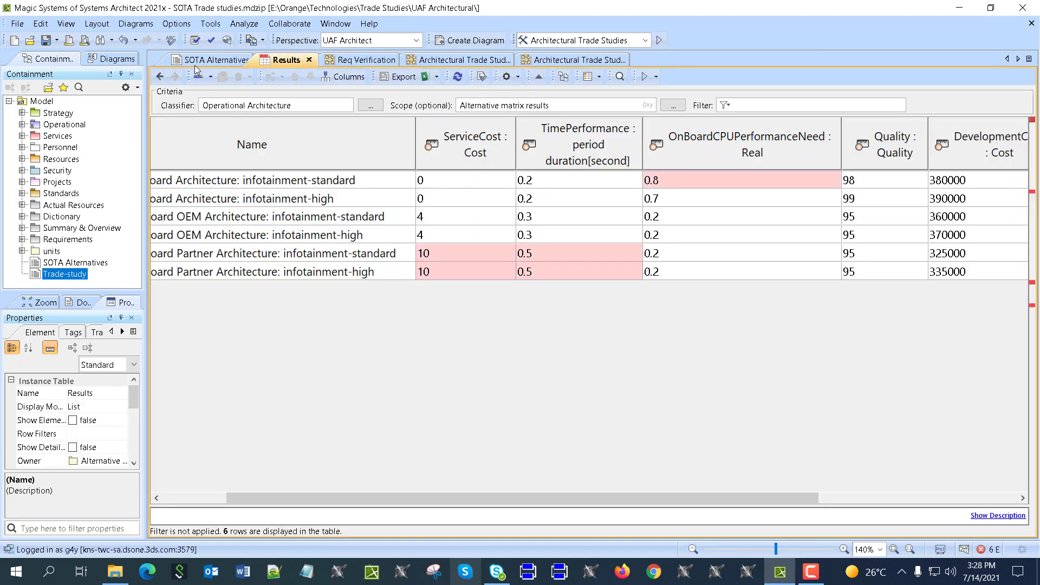
# Re-run the trade study from its runs table, adding a third result with OutOfSpec 0.3333
pyautogui.click(159, 76)
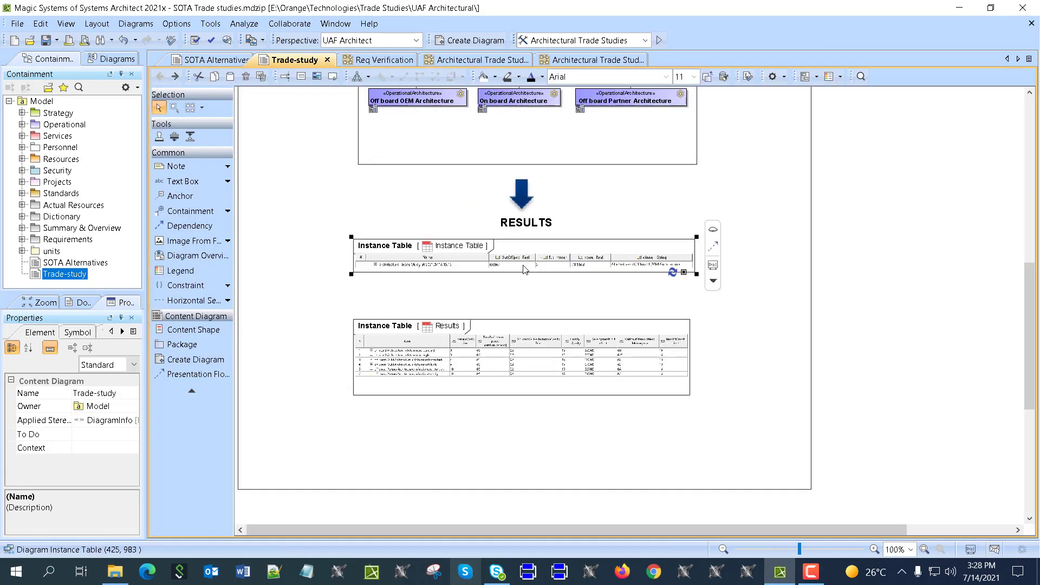
pyautogui.doubleClick(525, 270)
pyautogui.click(659, 40)
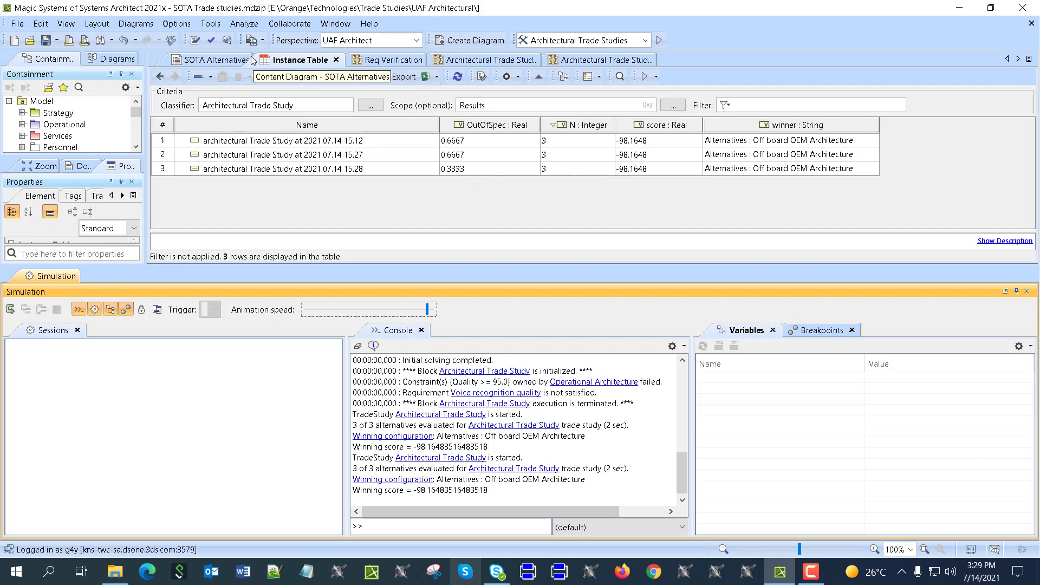
# Start simulating the Req Verification diagram
pyautogui.click(386, 60)
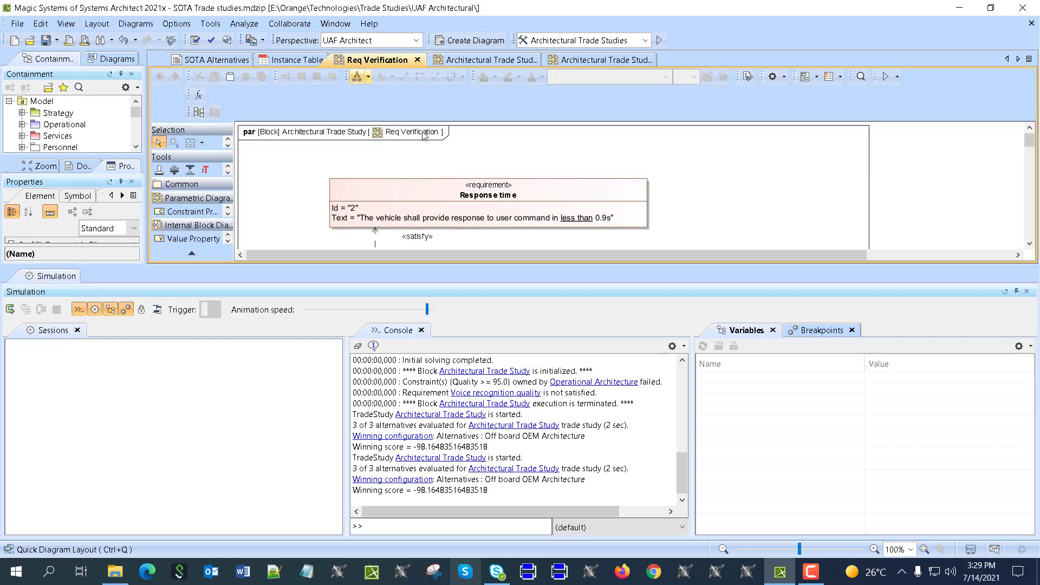
pyautogui.click(1026, 292)
pyautogui.scroll(-3, 747, 281)
pyautogui.scroll(3, 747, 281)
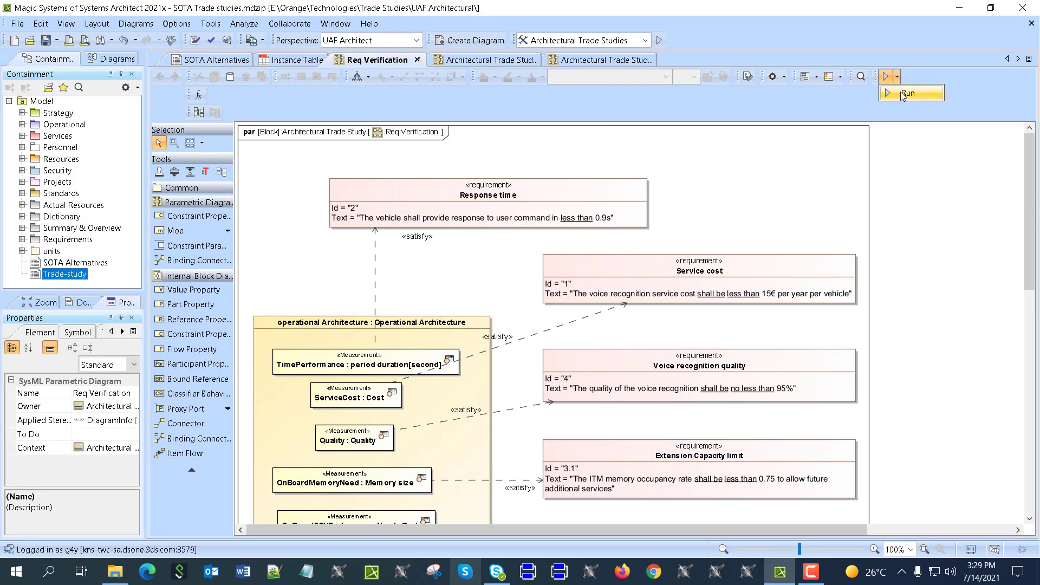
pyautogui.click(885, 76)
pyautogui.scroll(-4, 683, 179)
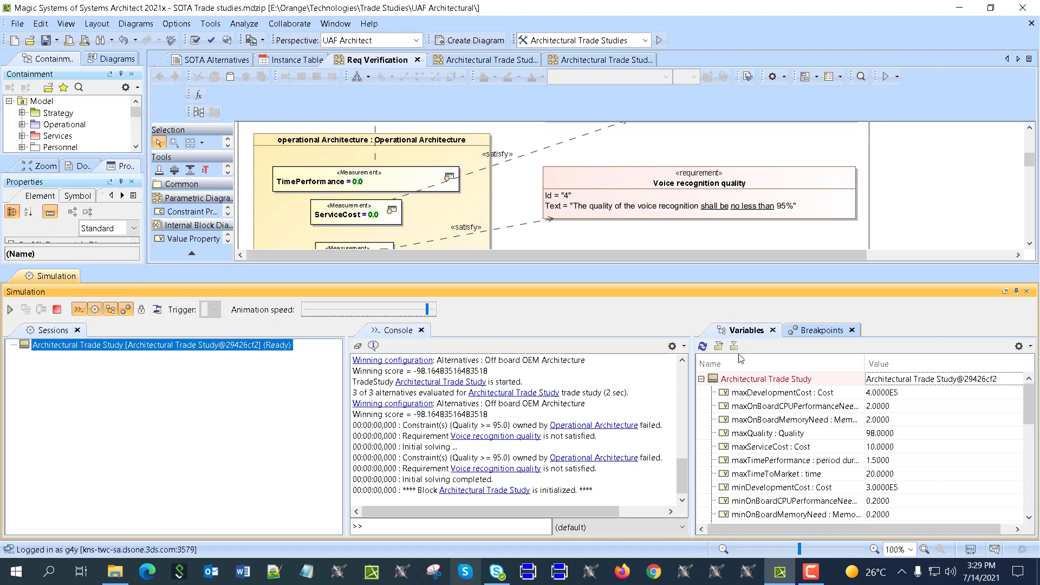
pyautogui.scroll(-8, 747, 423)
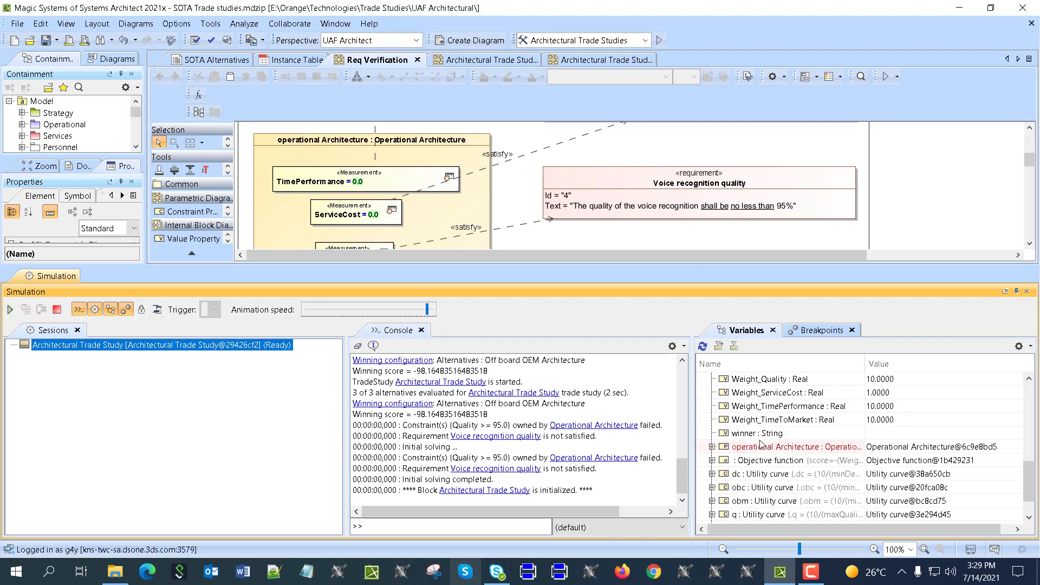
# Replace the operational Architecture variable's value with On board Architecture and expand its measurements
pyautogui.rightClick(764, 449)
pyautogui.scroll(-5, 399, 179)
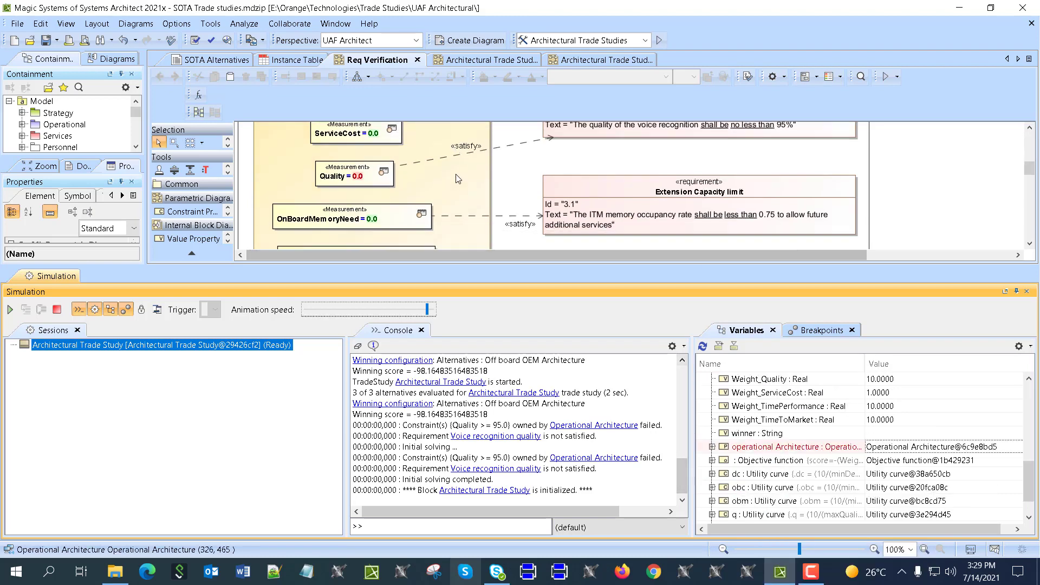
pyautogui.scroll(3, 398, 179)
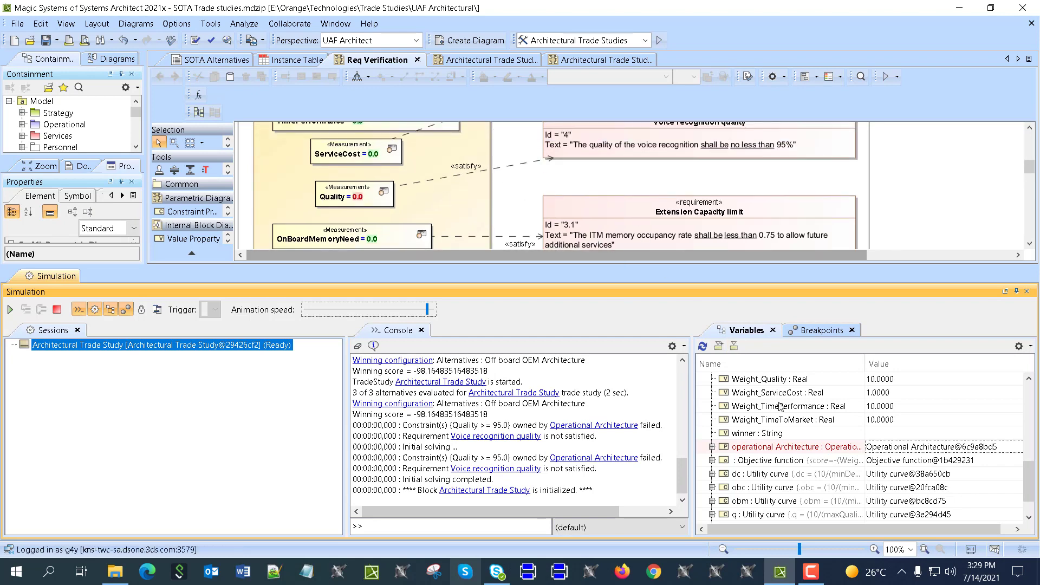
pyautogui.rightClick(784, 449)
pyautogui.click(843, 464)
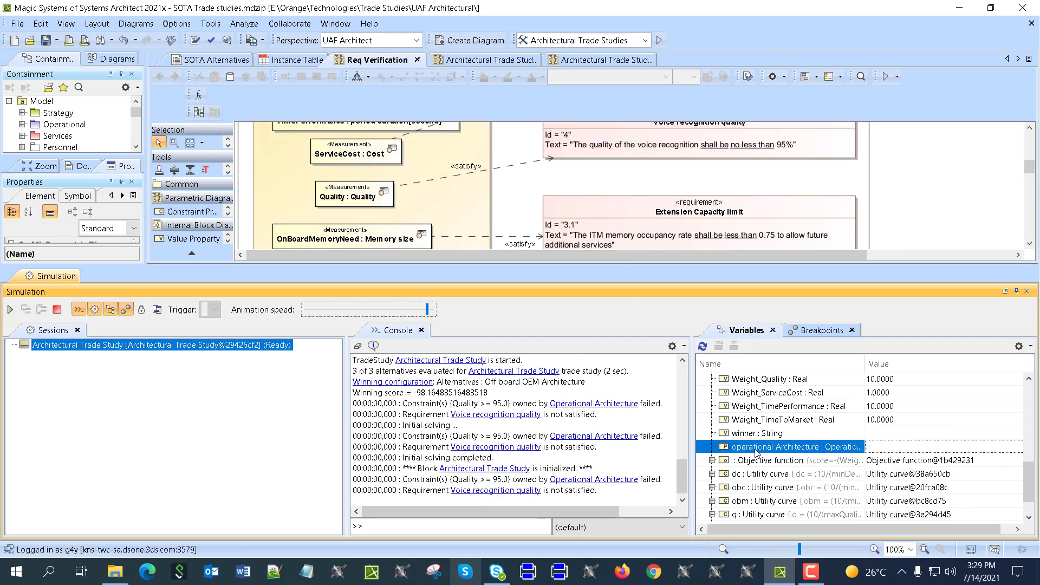
pyautogui.rightClick(769, 451)
pyautogui.click(798, 475)
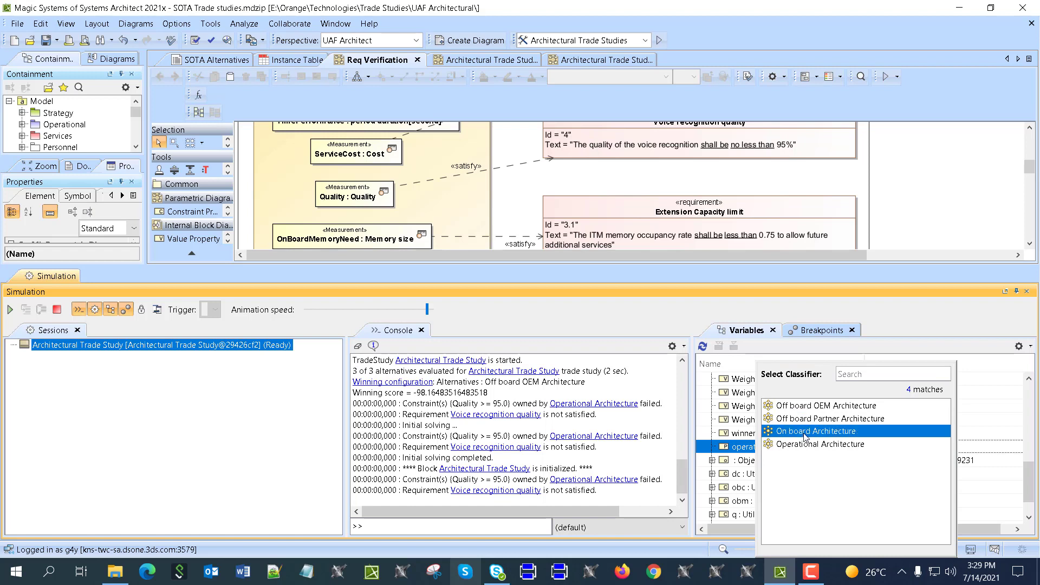
pyautogui.click(806, 438)
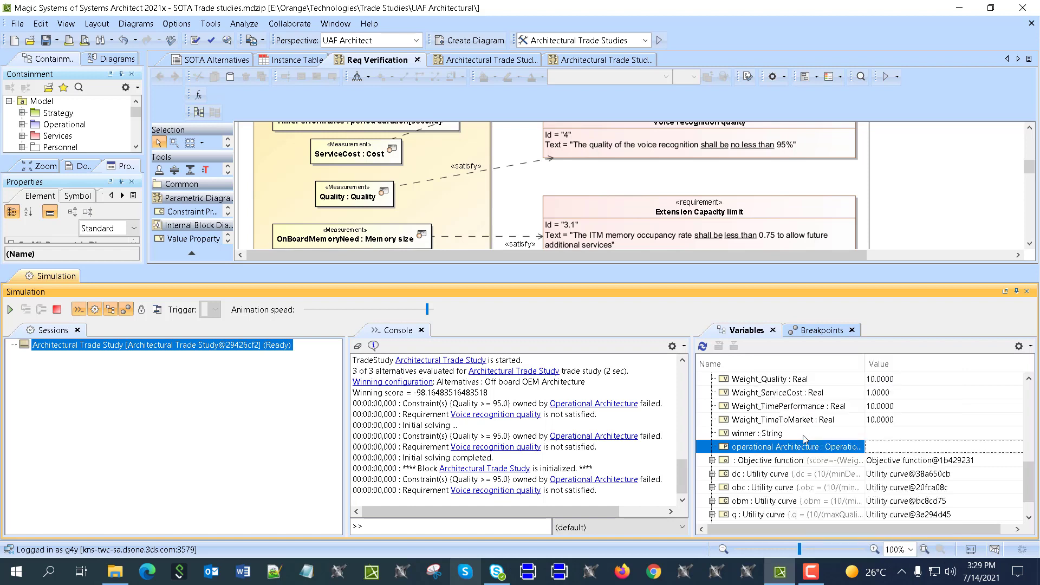
pyautogui.click(713, 448)
# Change the Infotainment CPU requirement limit from 0.8 to 0.81
pyautogui.scroll(-1, 811, 461)
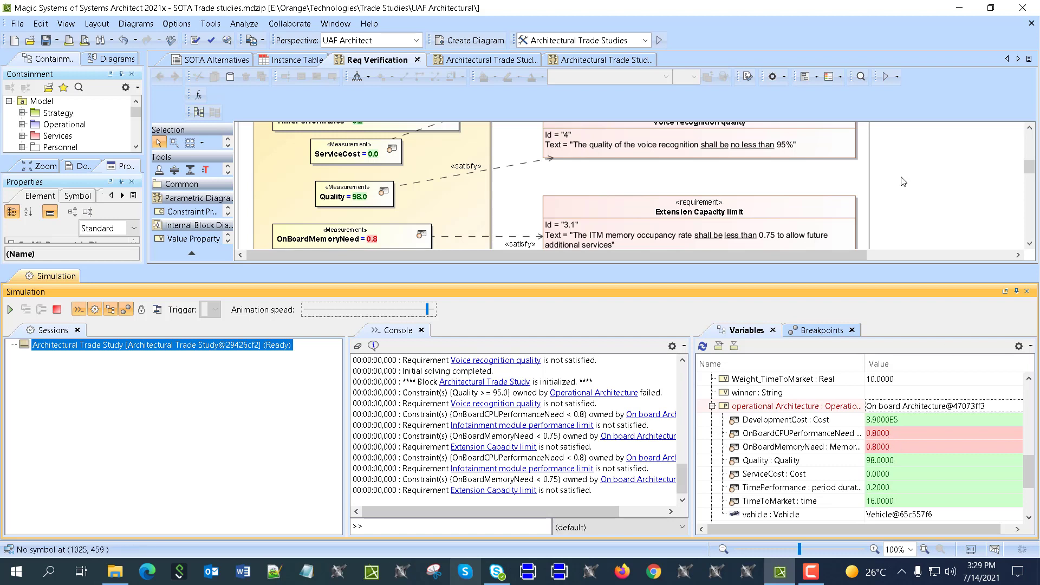
pyautogui.scroll(-2, 813, 184)
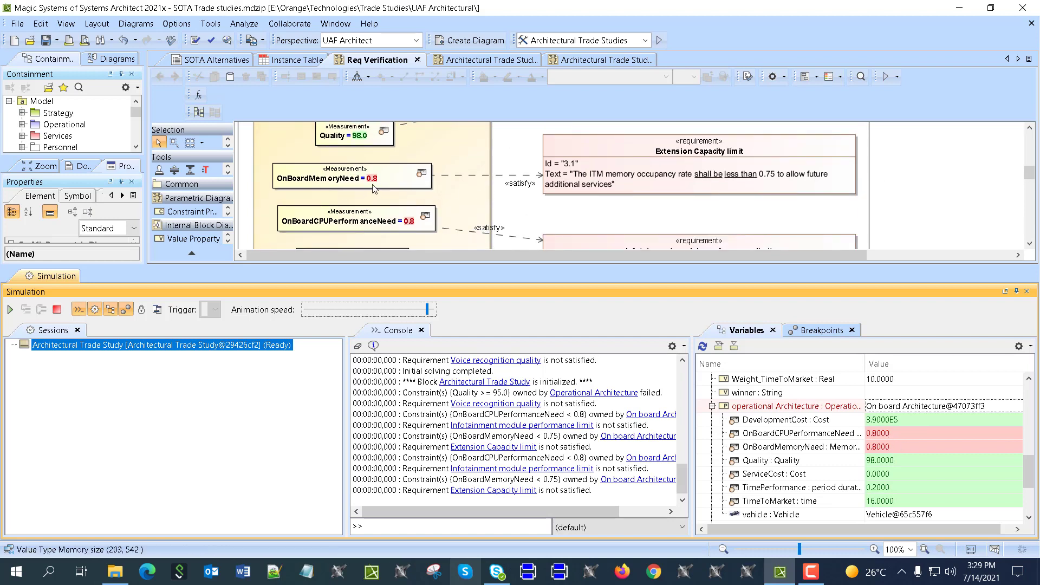
pyautogui.scroll(-1, 373, 190)
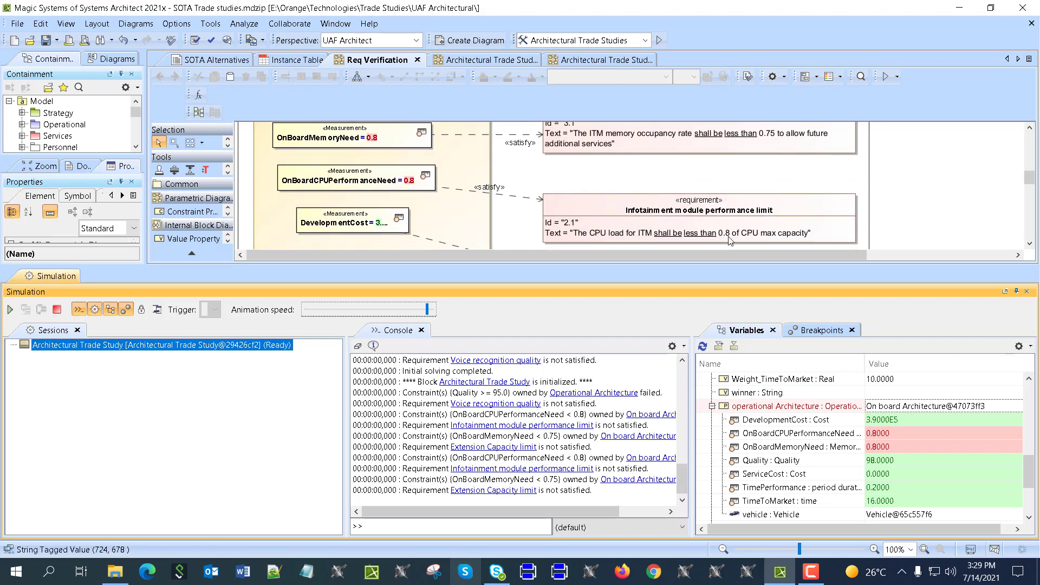
pyautogui.click(730, 240)
pyautogui.click(719, 241)
pyautogui.click(716, 233)
pyautogui.click(715, 233)
pyautogui.write('1')
pyautogui.click(918, 197)
# Change the Extension Capacity memory limit from 0.75 to 0.81 and stop the simulation
pyautogui.scroll(1, 728, 220)
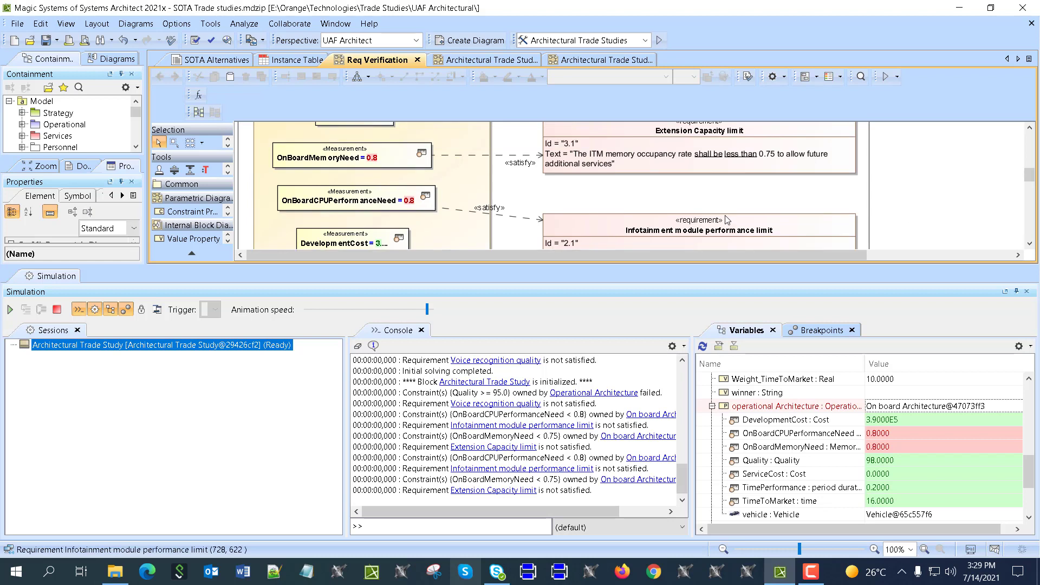
pyautogui.click(768, 157)
pyautogui.click(770, 159)
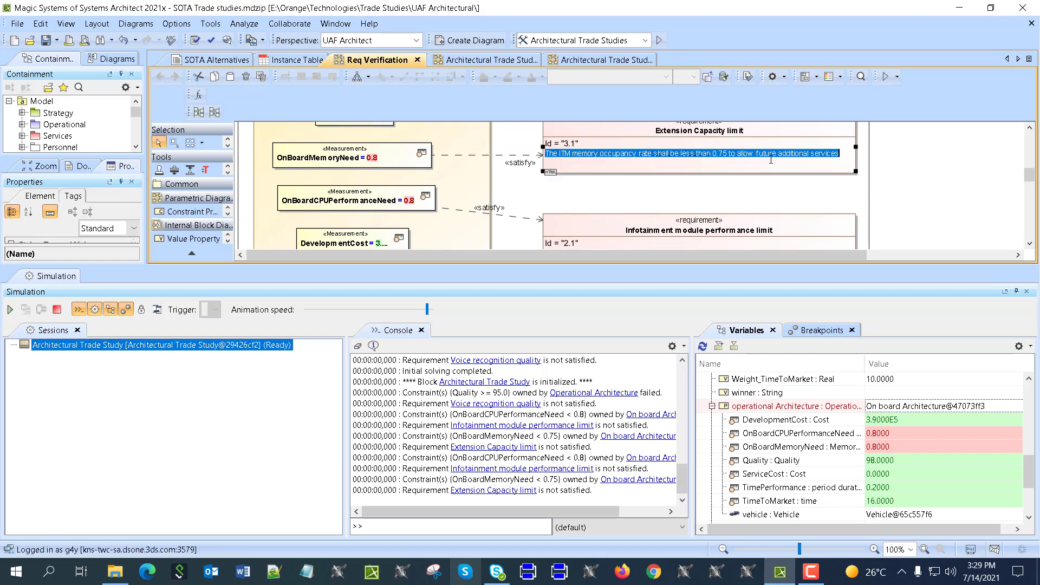
pyautogui.moveTo(720, 157); pyautogui.dragTo(722, 156)
pyautogui.write('81')
pyautogui.click(19, 324)
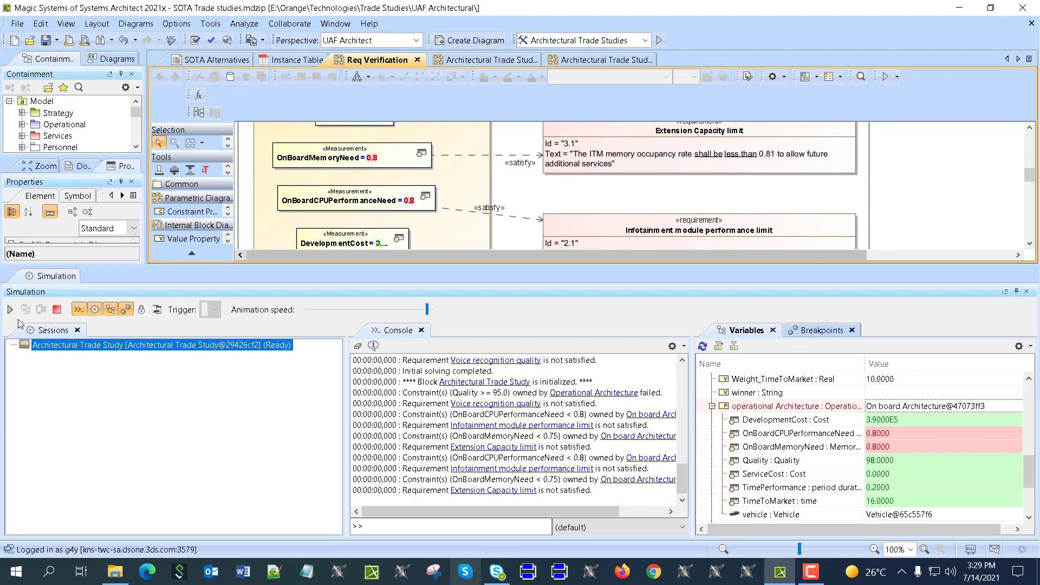
pyautogui.click(57, 310)
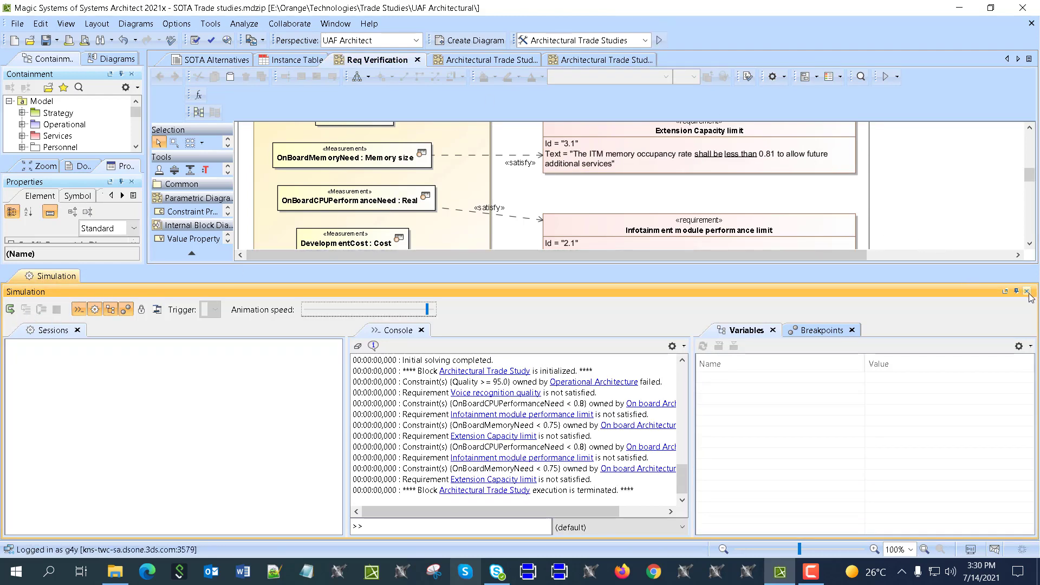
# Re-run the trade study; the fourth result names On board Architecture winner, score -82, OutOfSpec 0
pyautogui.click(1026, 292)
pyautogui.click(659, 40)
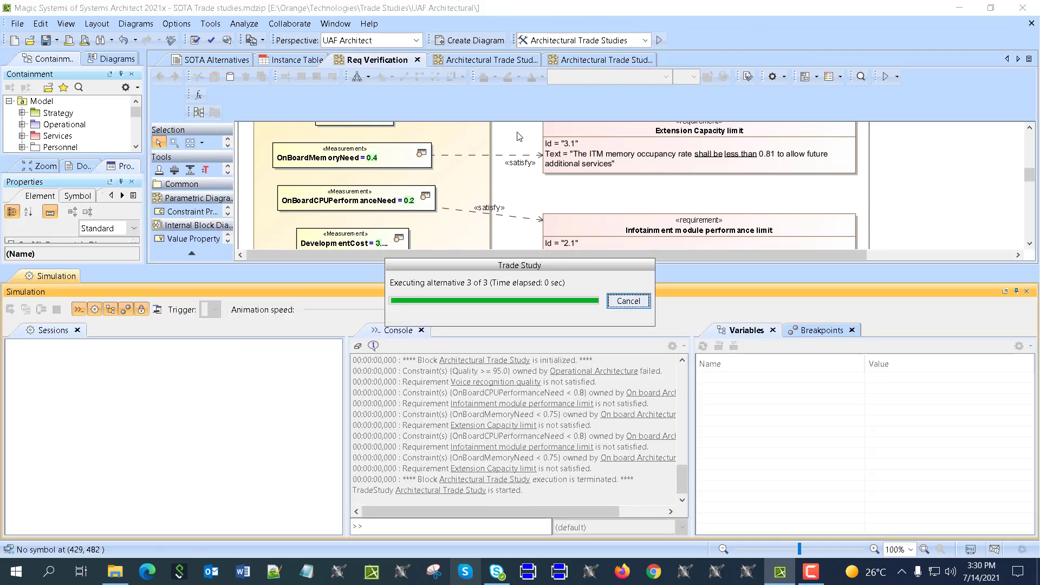
pyautogui.click(291, 64)
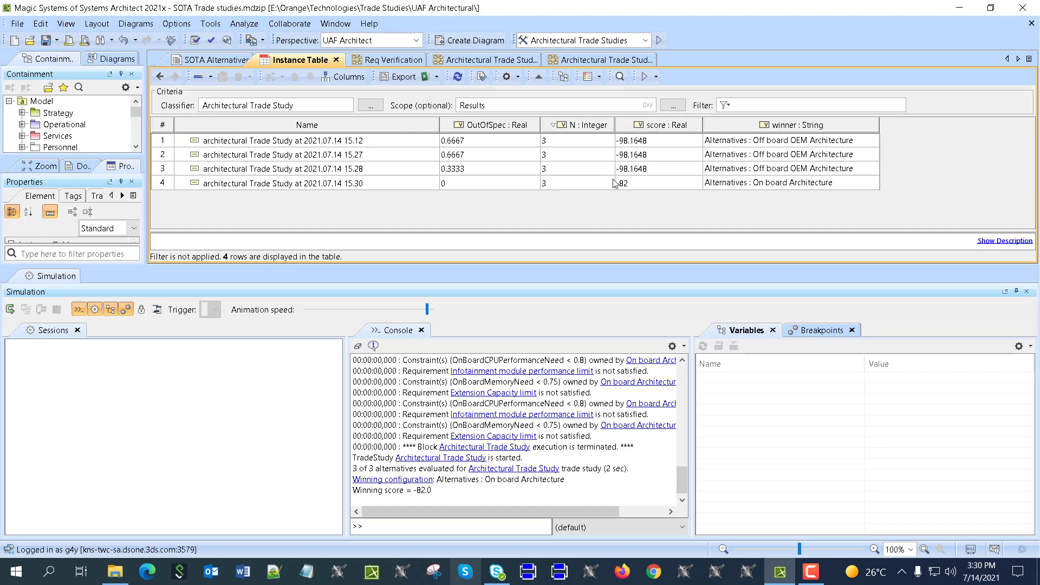
pyautogui.click(207, 61)
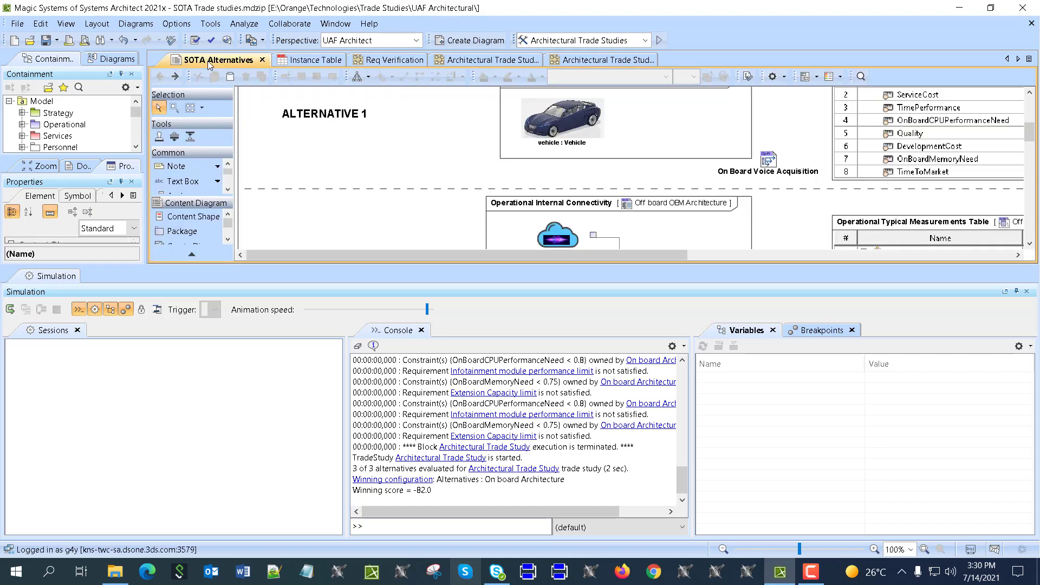
# Scroll the SOTA Alternatives diagram to bring the TARGETS beside the SOTA System Requirements table into view
pyautogui.scroll(5, 401, 120)
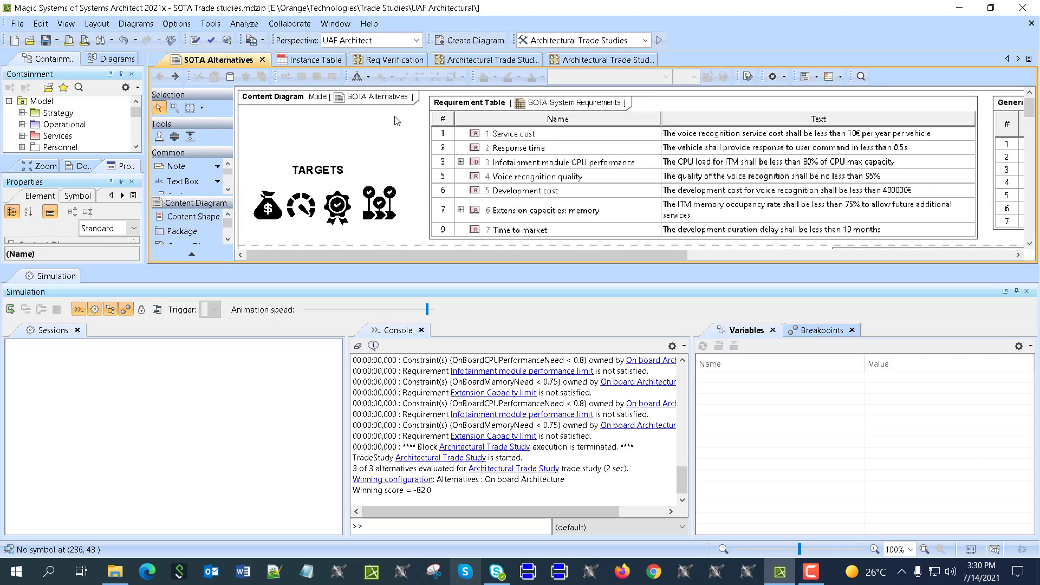
pyautogui.scroll(-1, 397, 121)
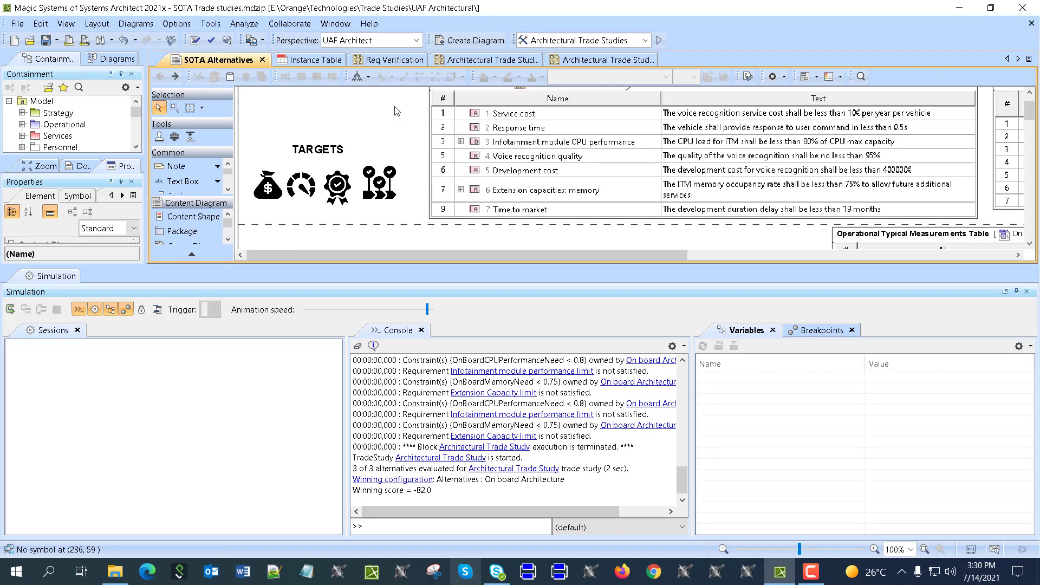
pyautogui.scroll(-1, 397, 111)
pyautogui.scroll(-1, 397, 111)
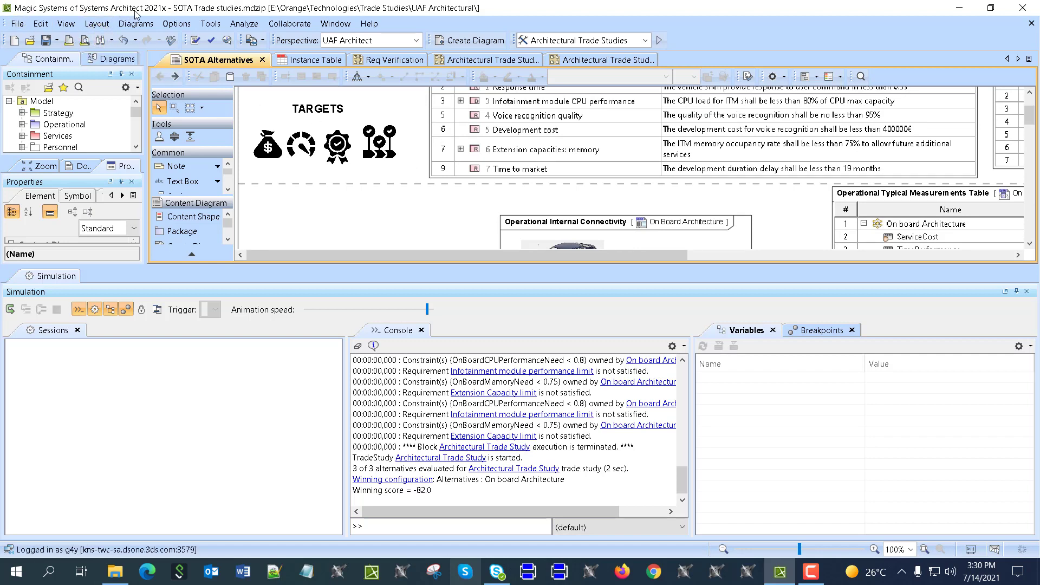
pyautogui.scroll(3, 440, 223)
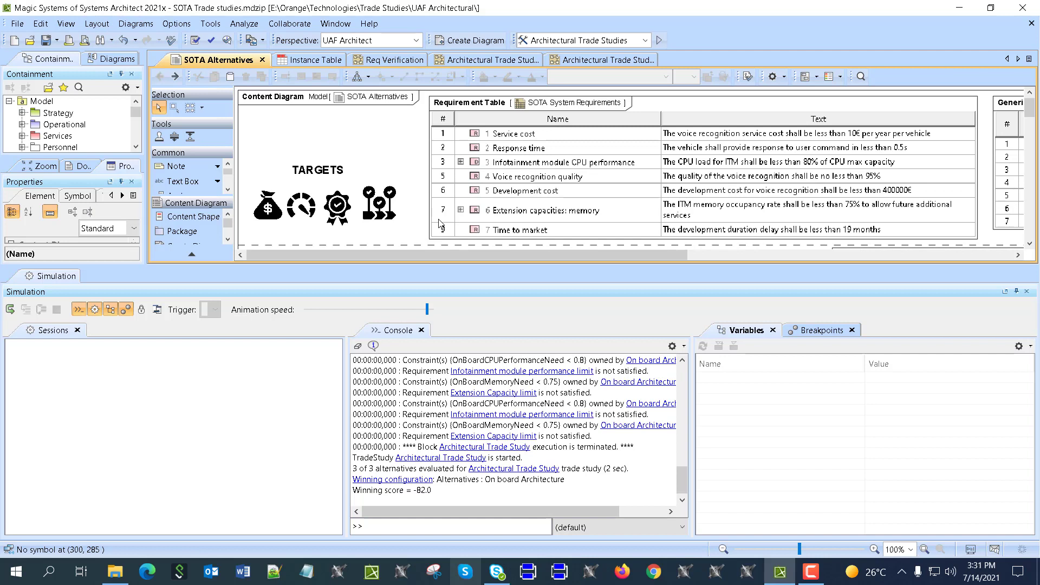